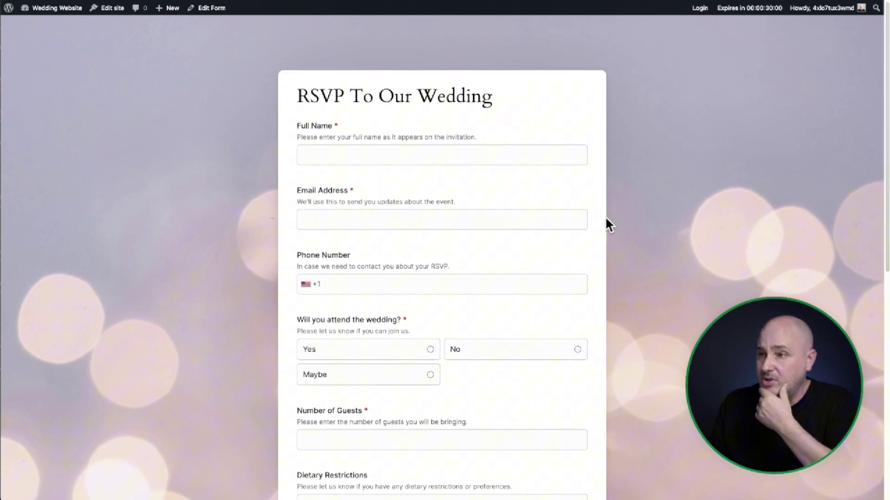
- Focus the Full Name and Email fields and leave both empty to test required warnings
scroll(608, 225, "down", 1)
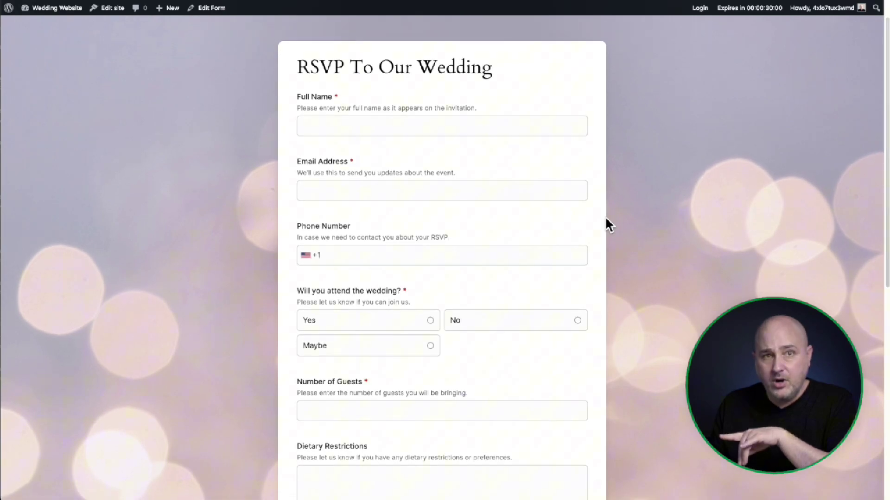
scroll(608, 225, "down", 2)
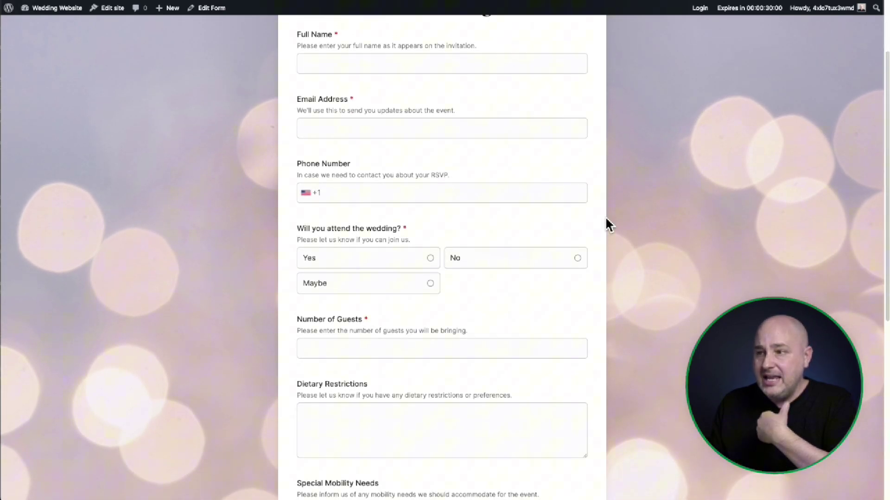
scroll(608, 225, "down", 1)
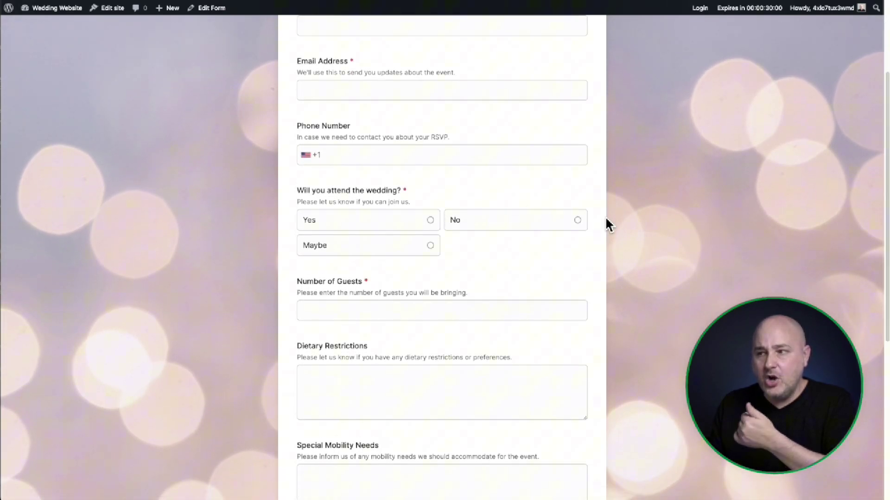
scroll(608, 225, "down", 1)
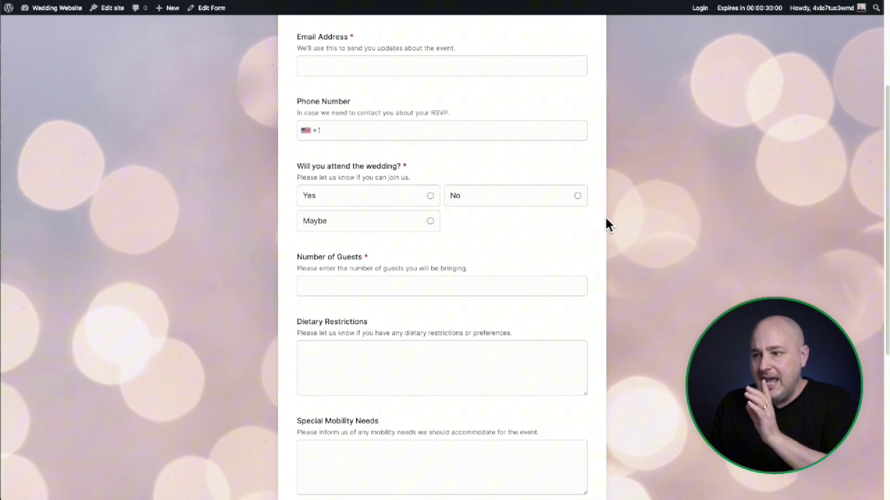
scroll(608, 225, "down", 1)
scroll(609, 225, "down", 3)
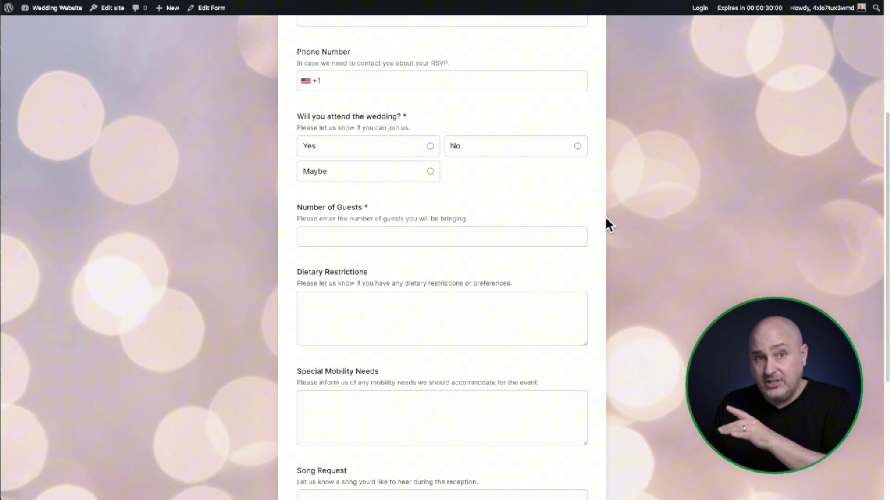
scroll(608, 226, "down", 2)
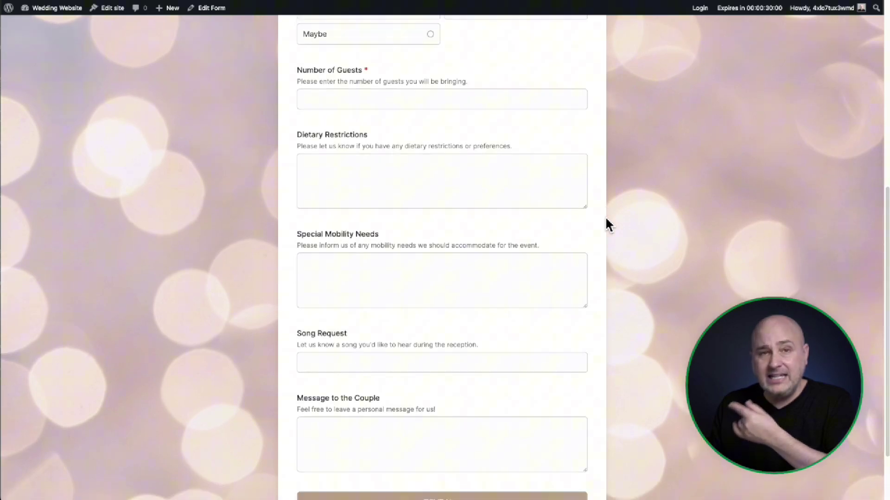
scroll(609, 225, "down", 1)
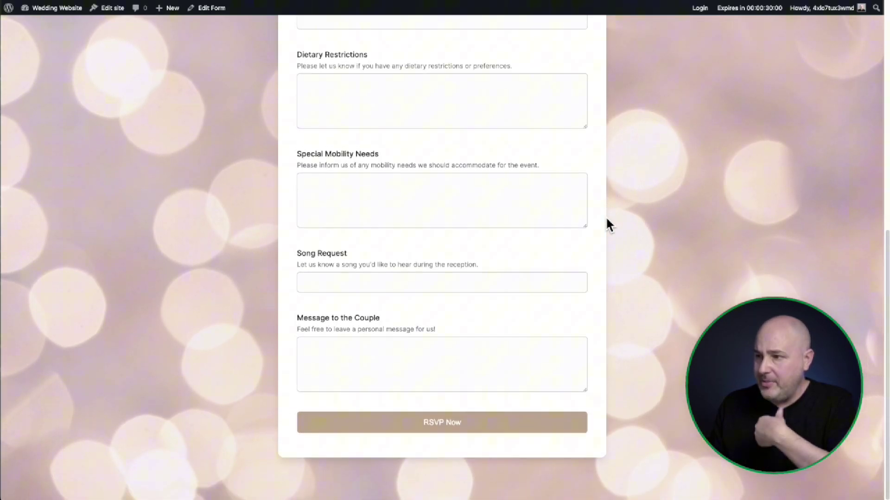
scroll(608, 225, "up", 9)
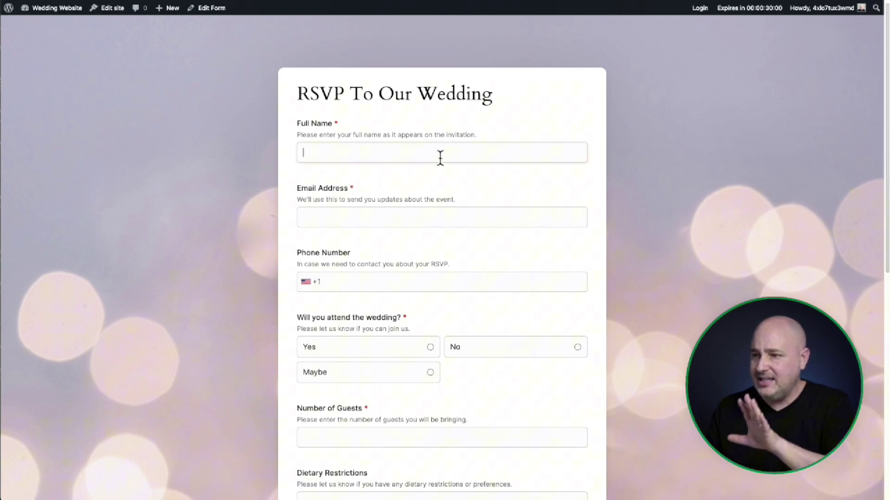
left_click(440, 157)
left_click(431, 216)
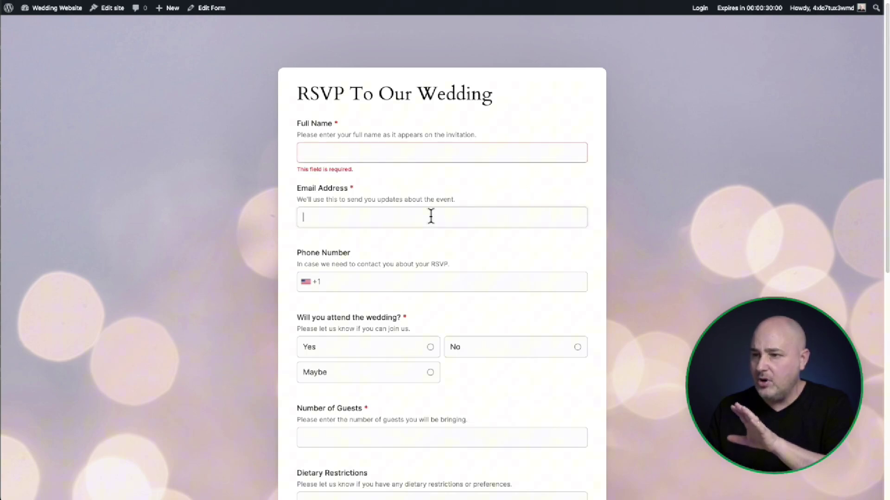
left_click(456, 190)
- Answer Yes, then No, to attending and submit to show the required-field warnings
scroll(458, 194, "down", 1)
scroll(458, 198, "down", 5)
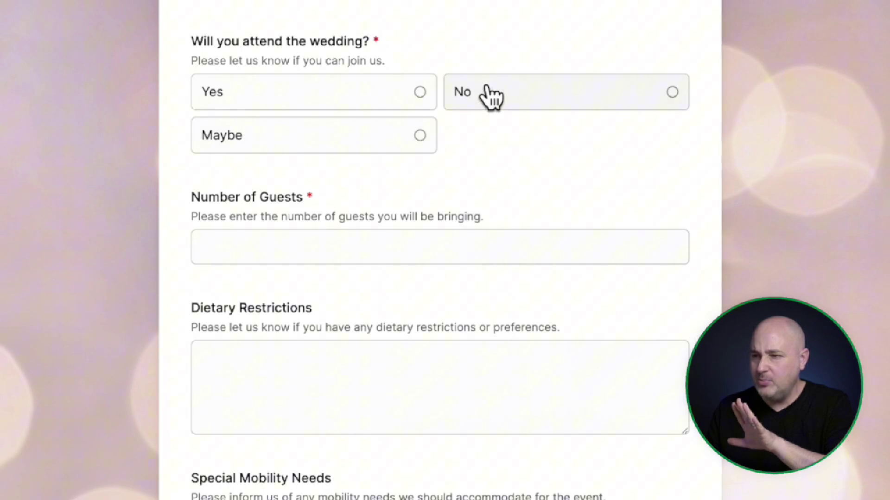
left_click(378, 107)
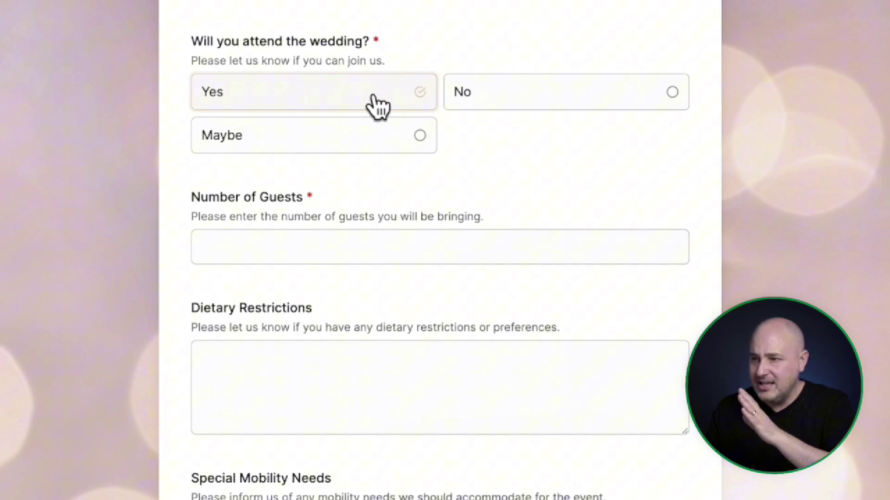
left_click(531, 108)
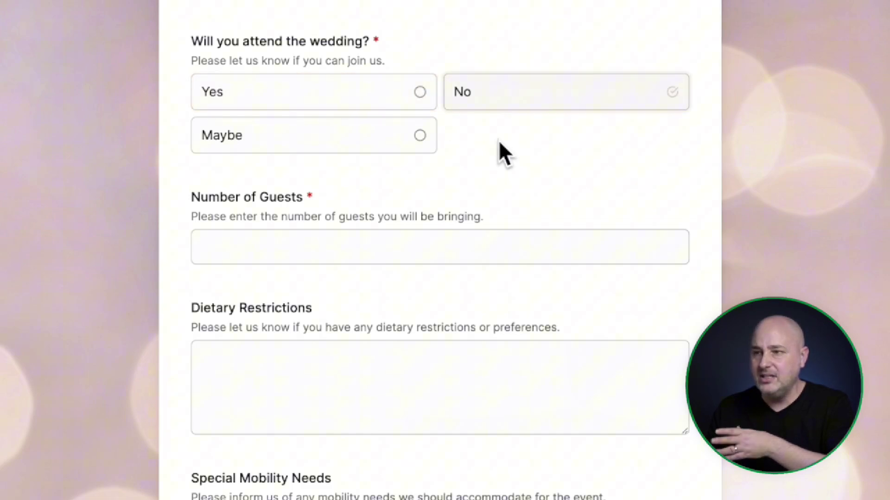
scroll(495, 139, "down", 4)
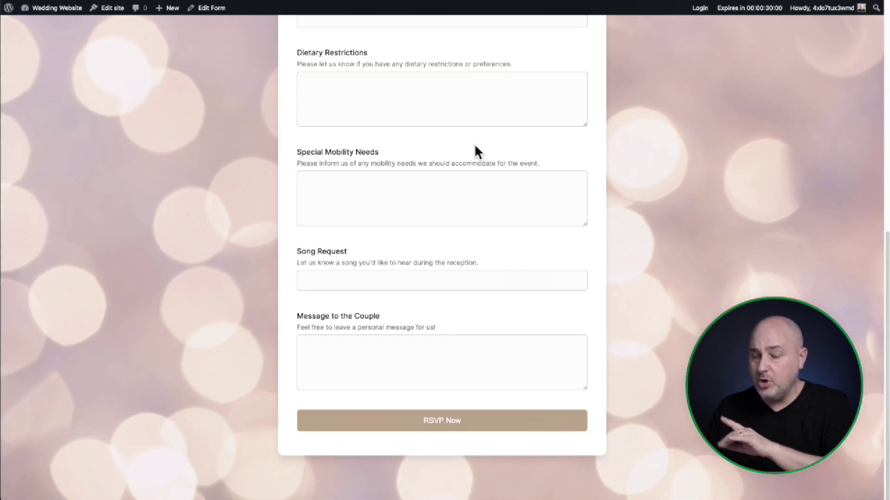
key("Return")
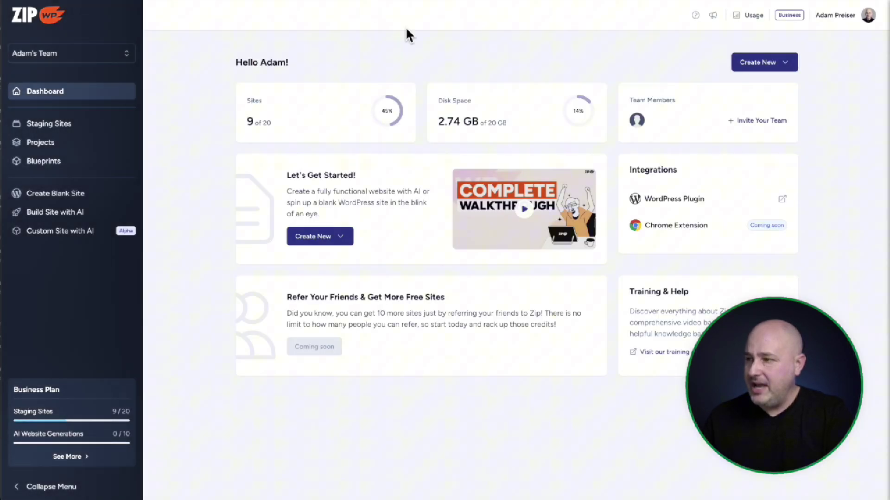
- Create a blank ZipWP site labelled 'Wedding Website' and log into it with One-click Login
left_click(757, 65)
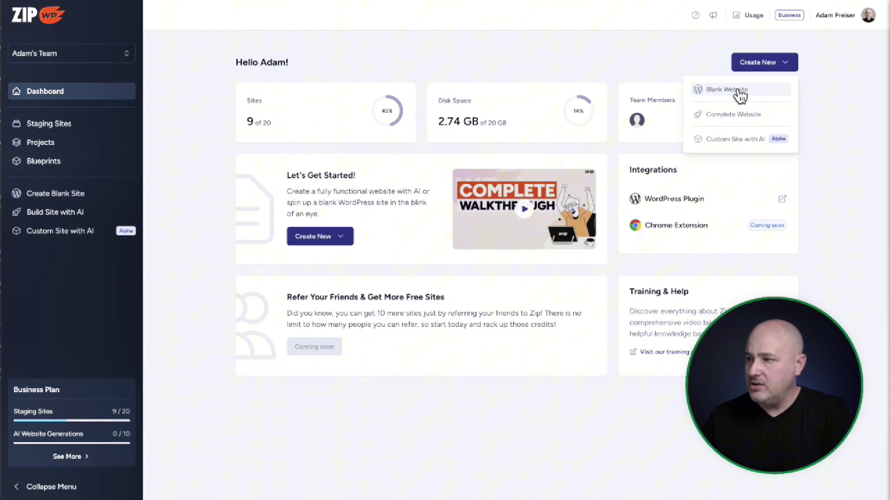
left_click(739, 93)
left_click(394, 268)
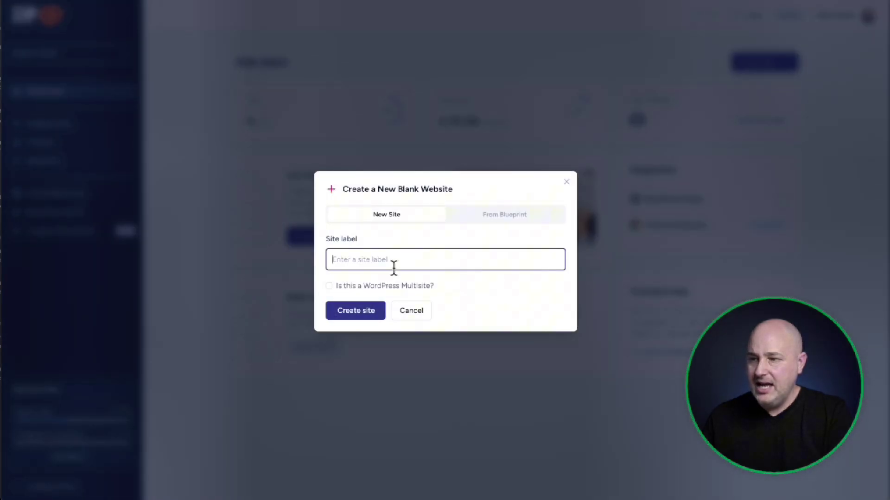
type("Wedding Website")
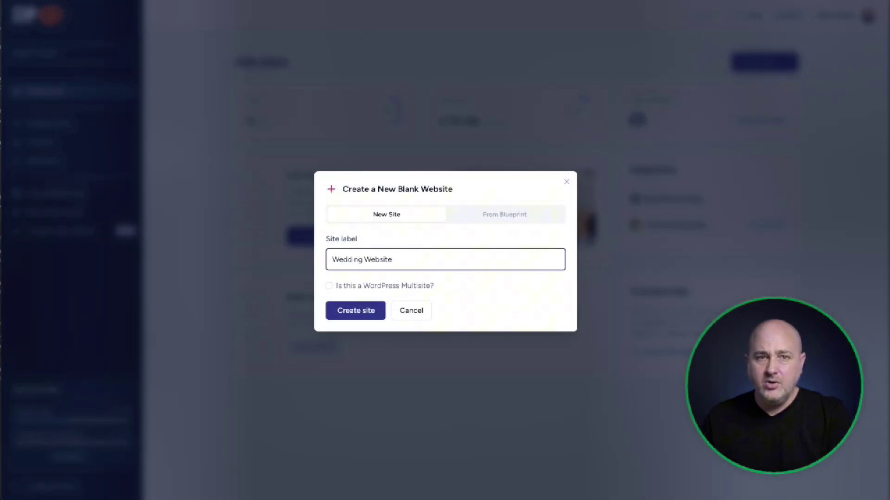
left_click(356, 311)
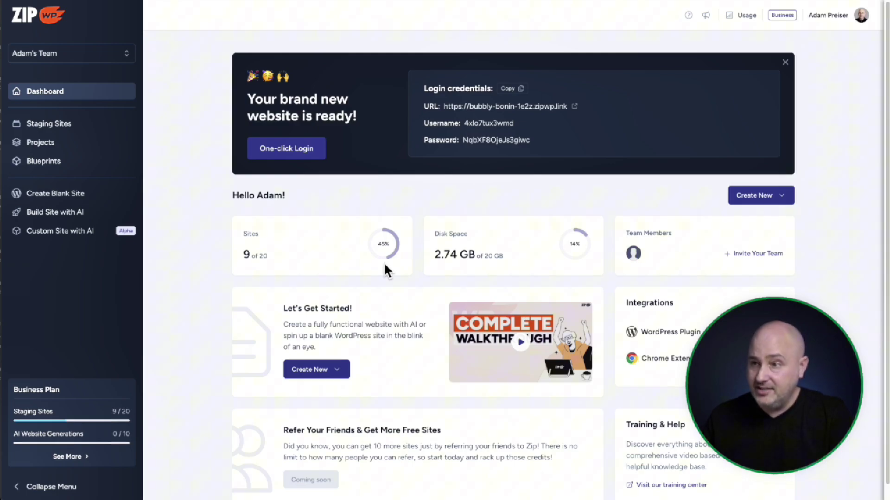
left_click(292, 151)
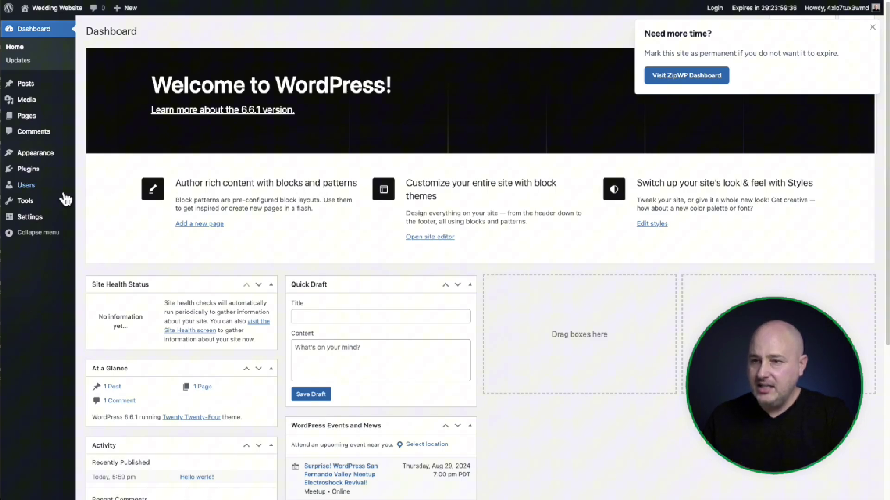
- Search Add New Plugin for 'sureforms', then install and activate SureForms
mouse_move(29, 173)
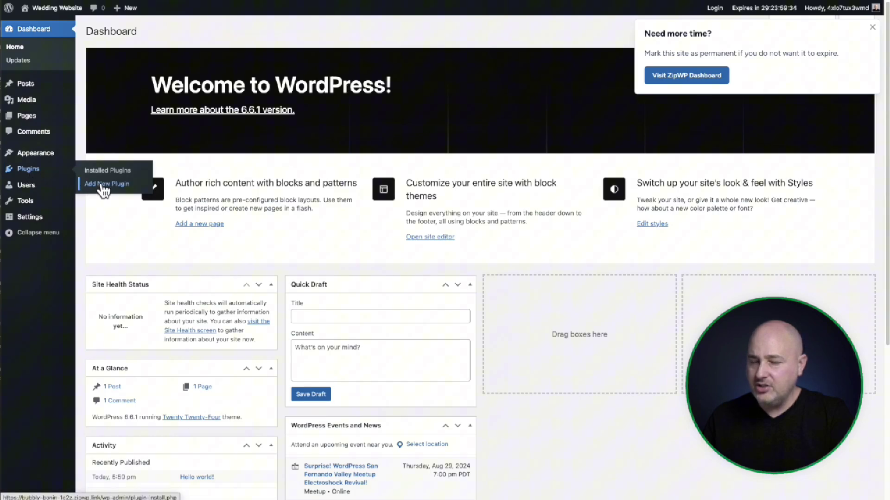
left_click(101, 185)
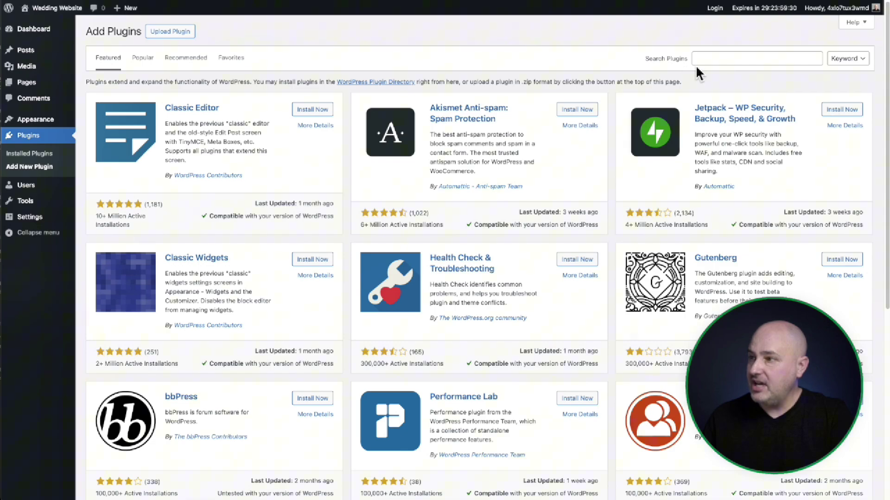
left_click(705, 58)
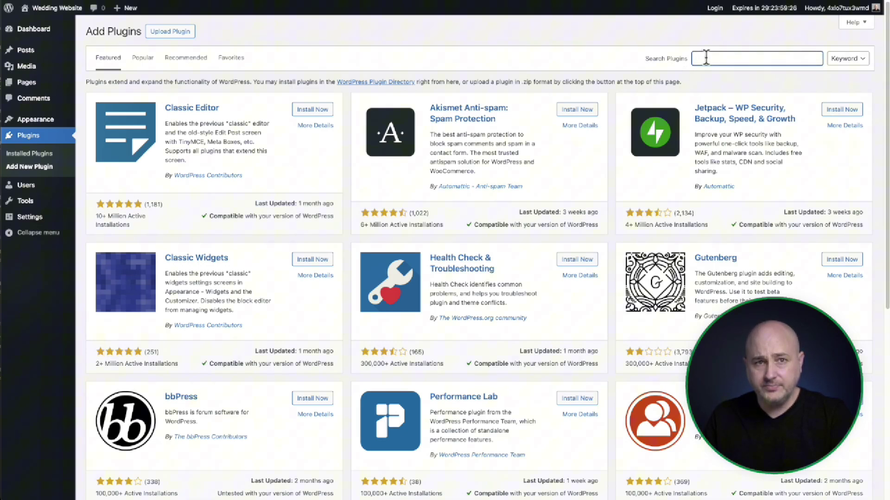
type("sureforms")
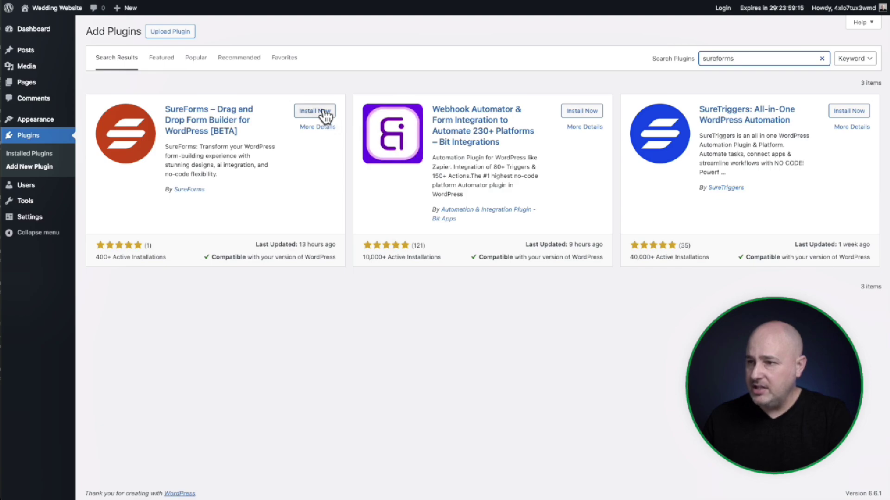
left_click(324, 114)
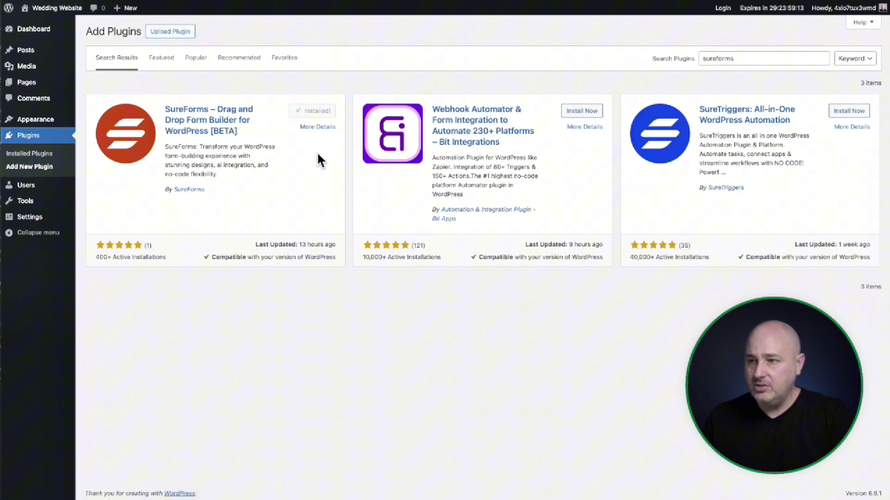
left_click(319, 111)
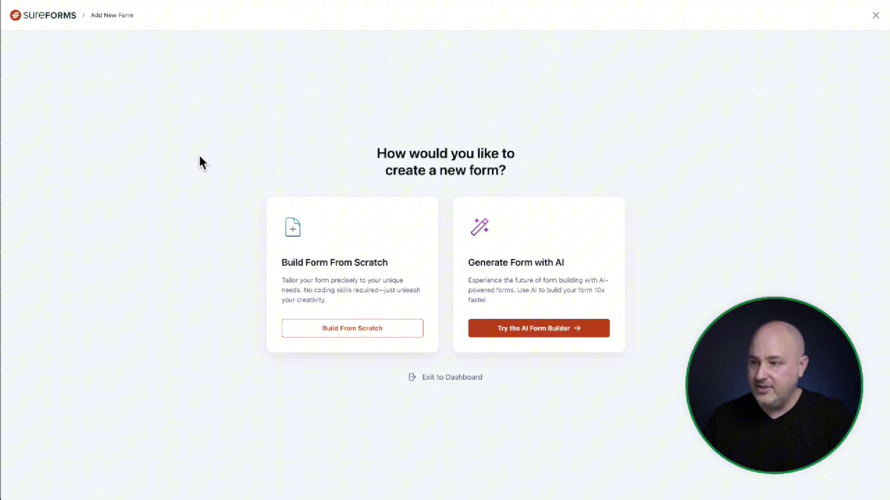
- Choose the AI Form Builder for the new SureForms form
left_click(536, 335)
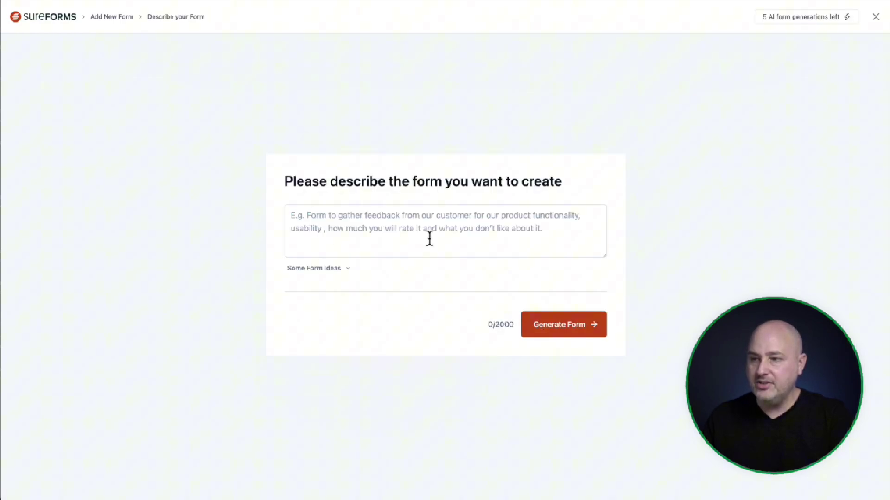
- Paste a wedding RSVP description, including guests' special mobility needs, into the AI prompt box
left_click(430, 239)
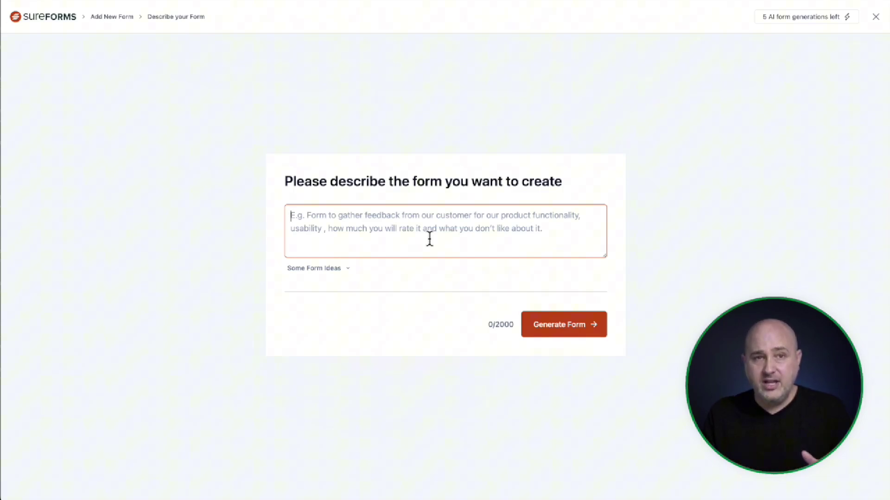
type("Create a wedding rsvp form. Ast the typical things, and also ask if they have any special mobility needs that we need to accommodate for.")
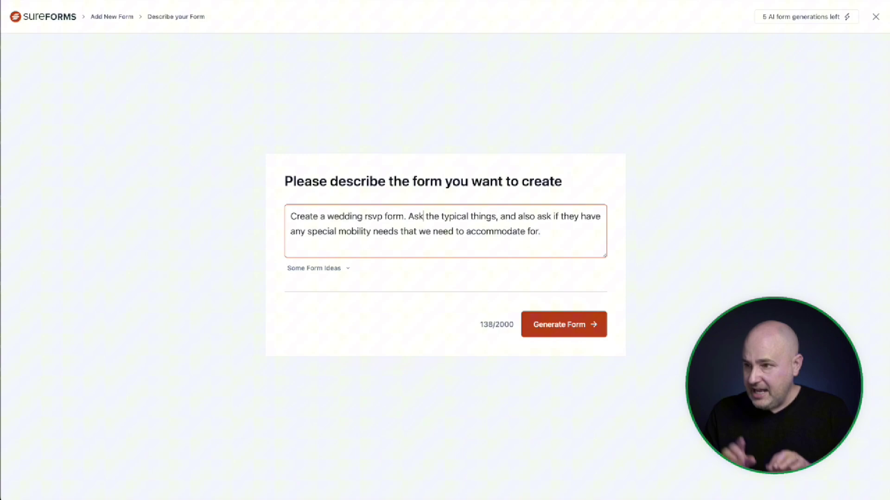
left_click(449, 308)
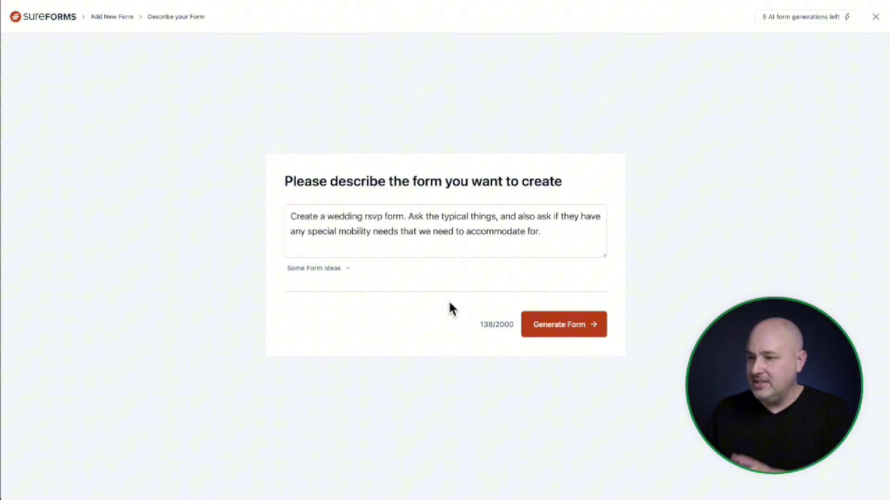
- Generate the Wedding RSVP Form, close the welcome tour, and review the generated fields
left_click(576, 334)
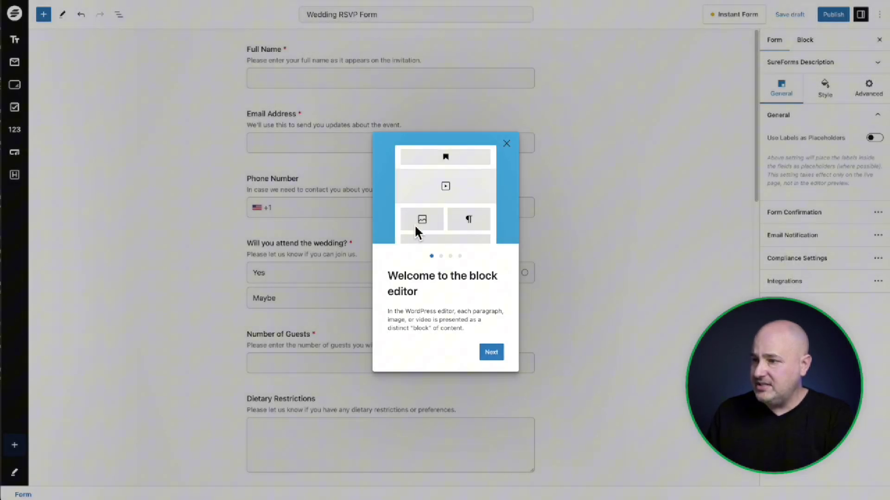
left_click(506, 144)
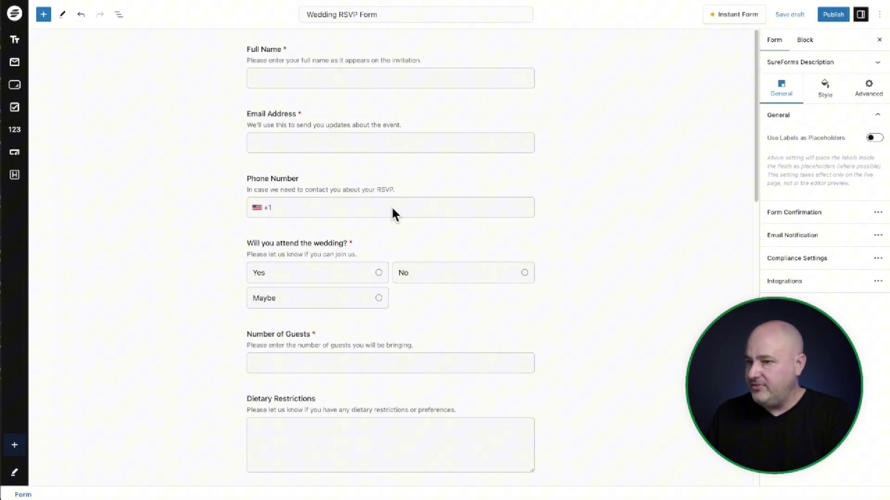
scroll(391, 212, "down", 1)
scroll(404, 217, "down", 1)
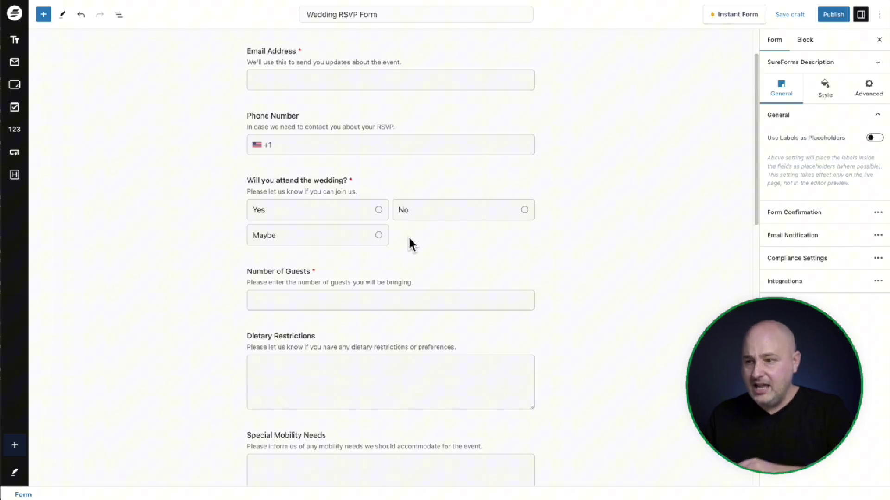
scroll(417, 250, "down", 10)
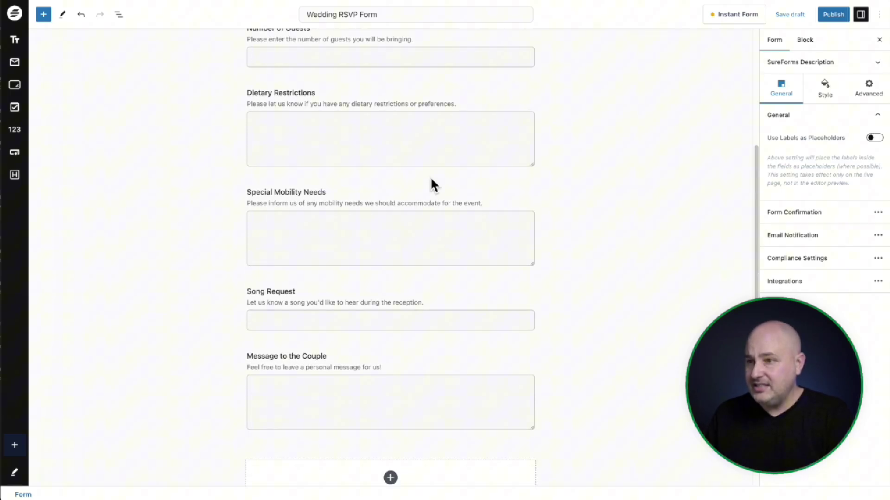
scroll(430, 185, "up", 1)
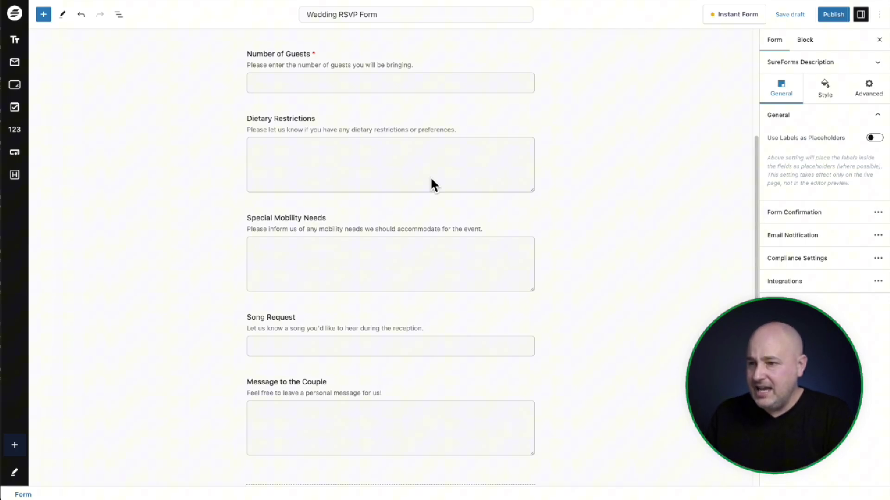
scroll(431, 180, "down", 3)
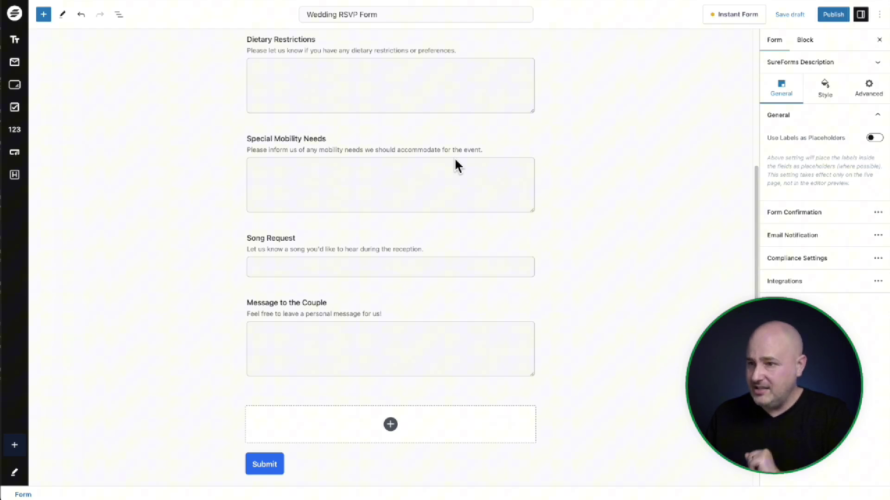
scroll(454, 160, "down", 3)
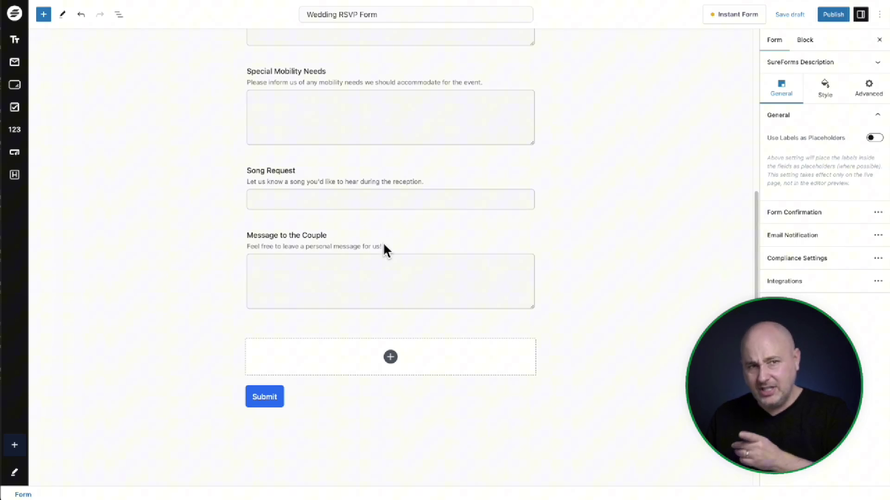
scroll(384, 250, "up", 9)
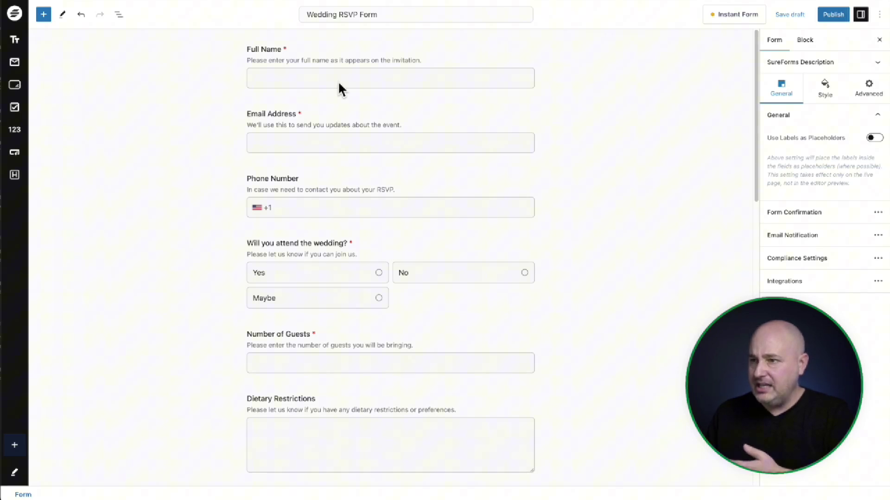
left_click(341, 52)
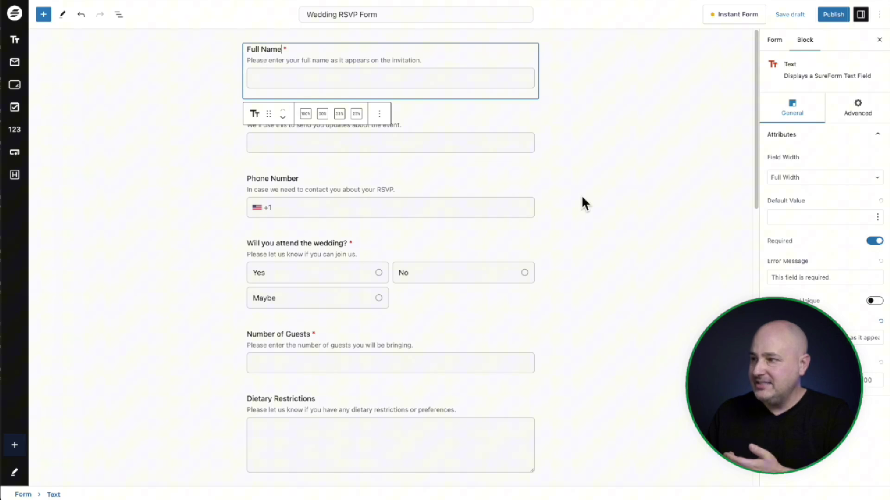
left_click(323, 114)
left_click(350, 163)
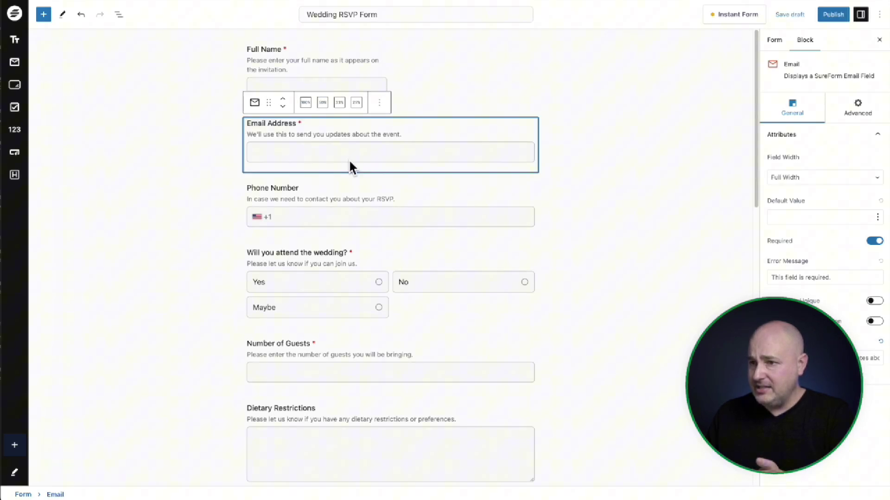
left_click(327, 104)
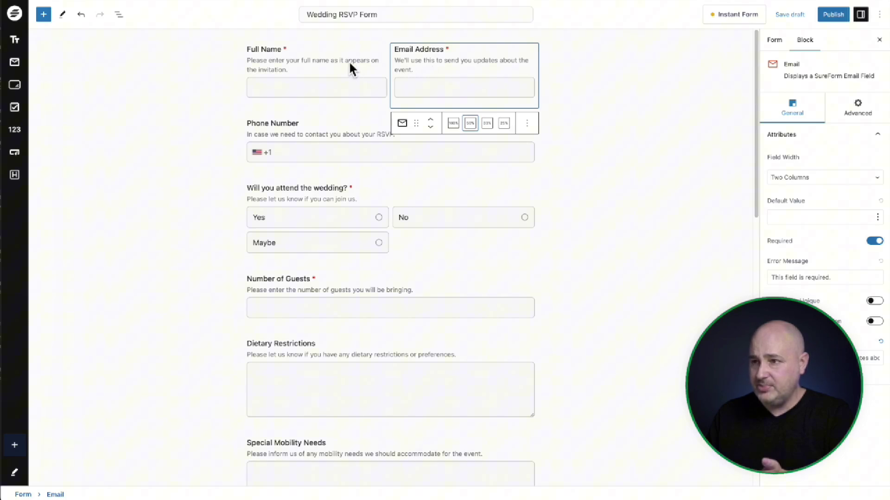
left_click(454, 128)
left_click(318, 56)
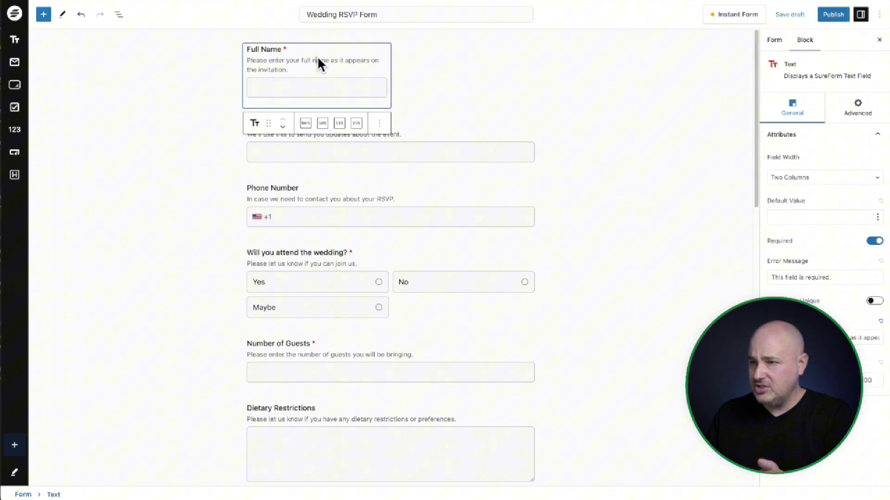
left_click(306, 123)
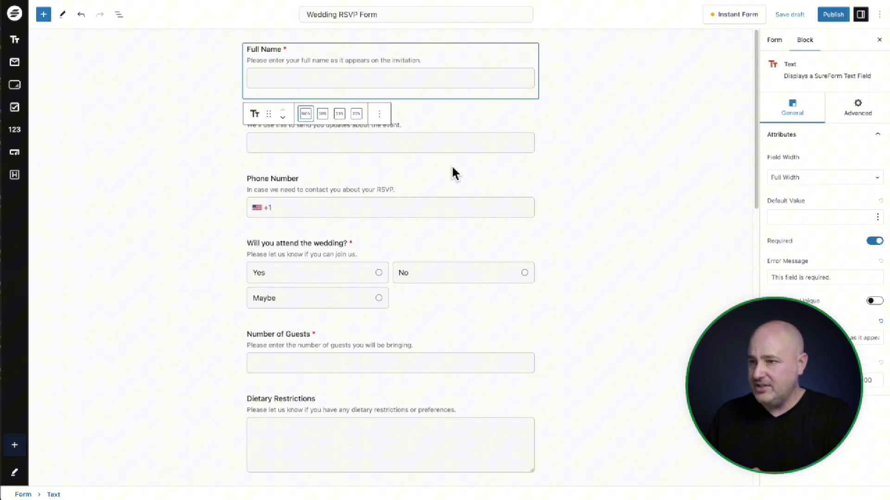
left_click(588, 149)
left_click(274, 59)
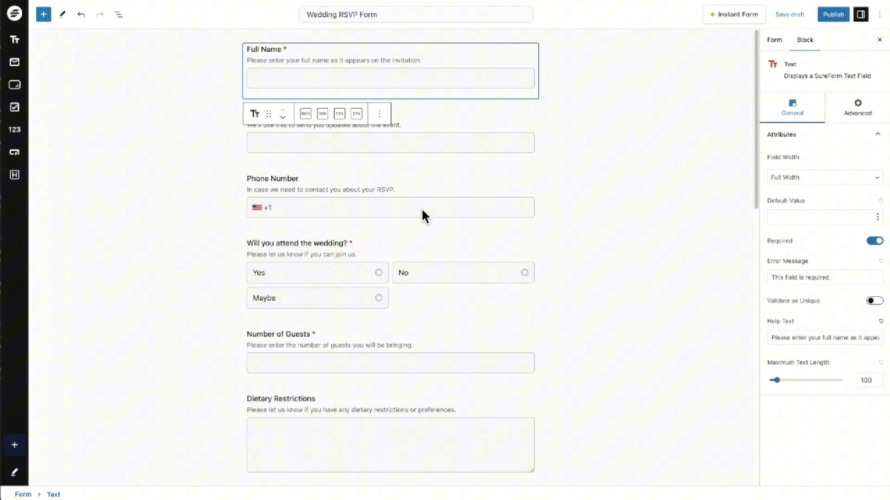
left_click(417, 238)
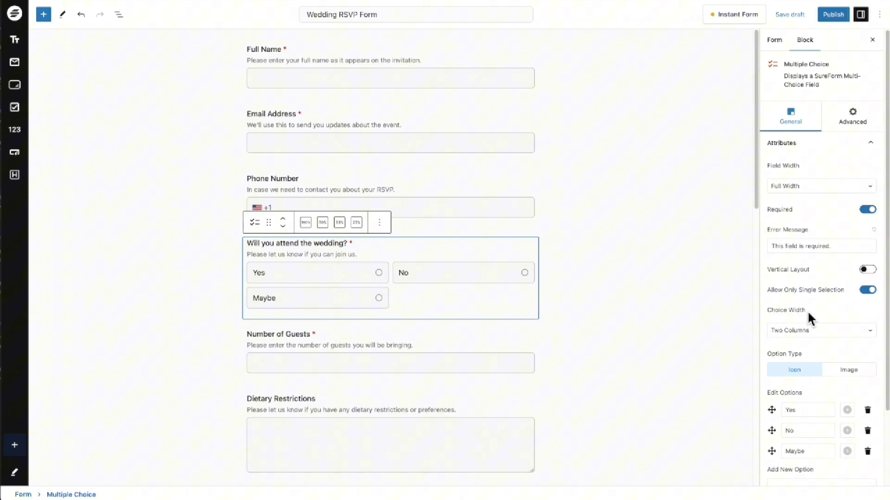
left_click(808, 333)
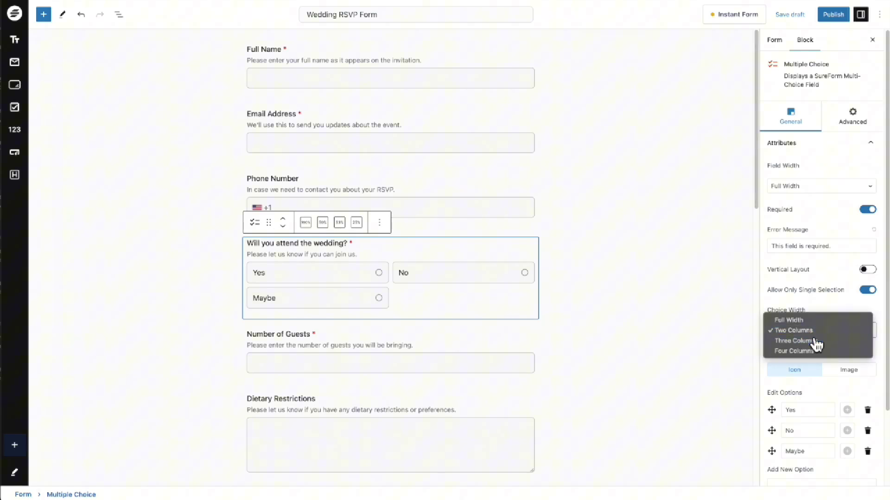
left_click(793, 341)
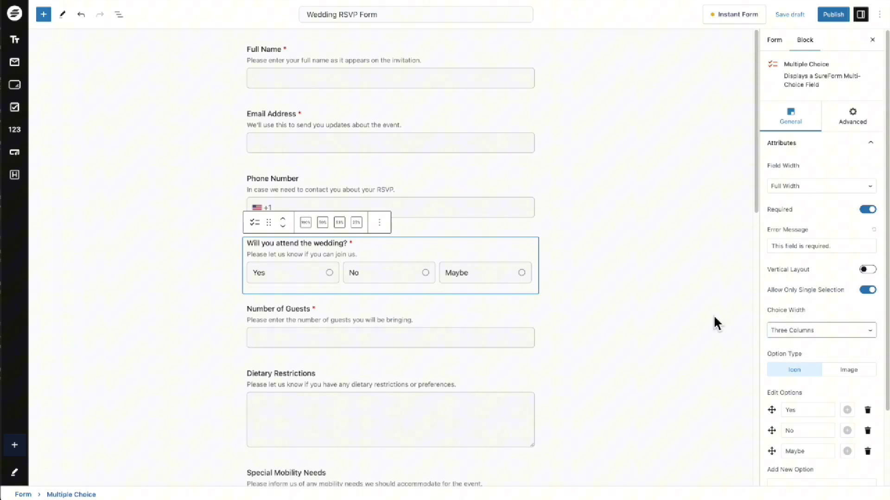
left_click(822, 330)
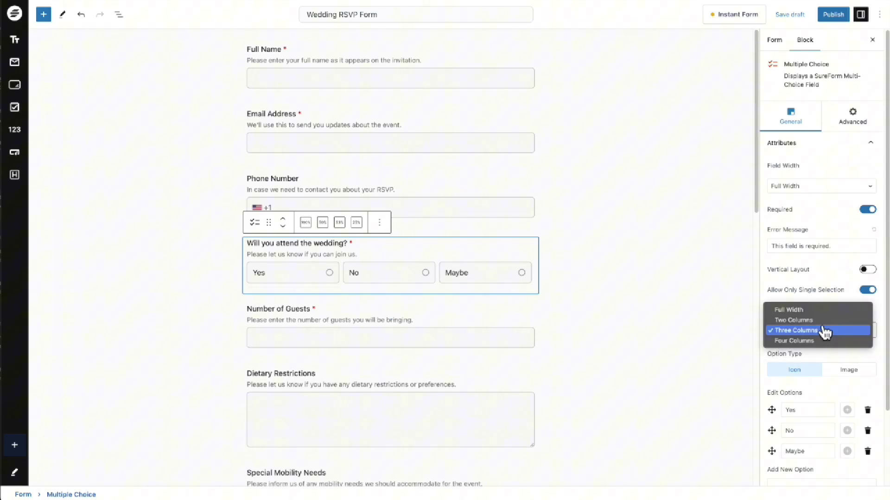
left_click(819, 321)
left_click(602, 231)
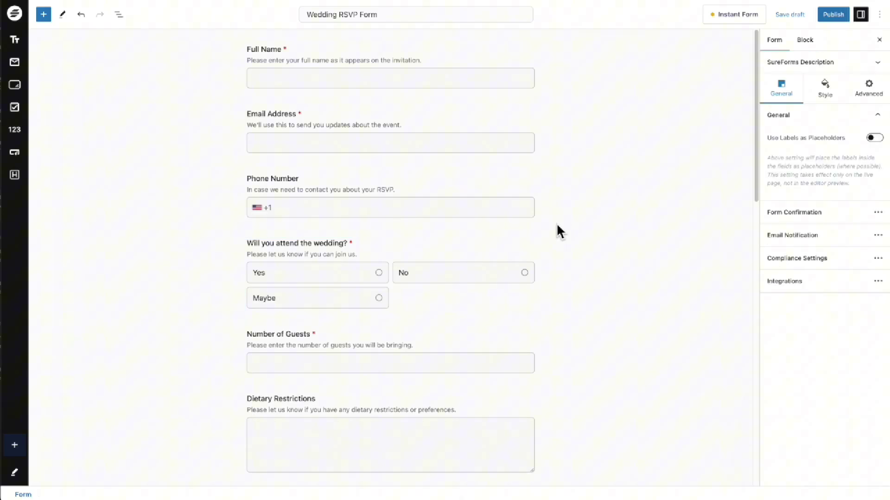
- Set the form's primary colour to tan in its Style settings
scroll(558, 228, "down", 1)
scroll(558, 230, "down", 10)
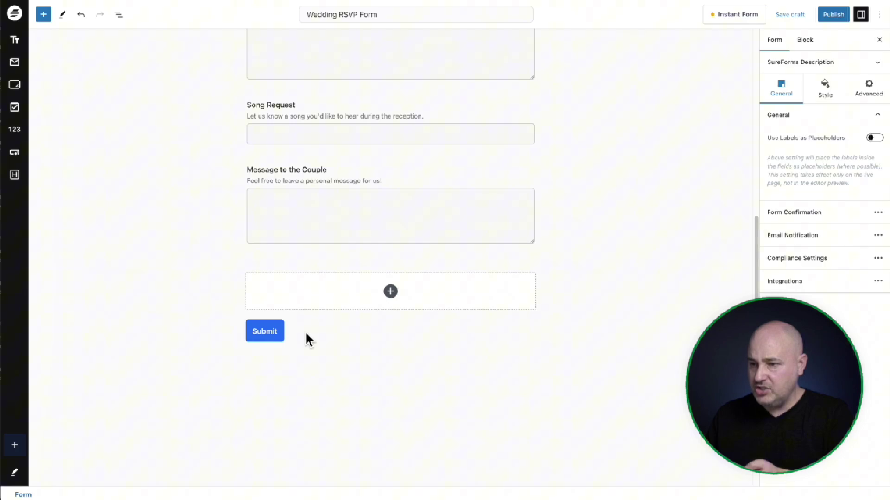
left_click(279, 330)
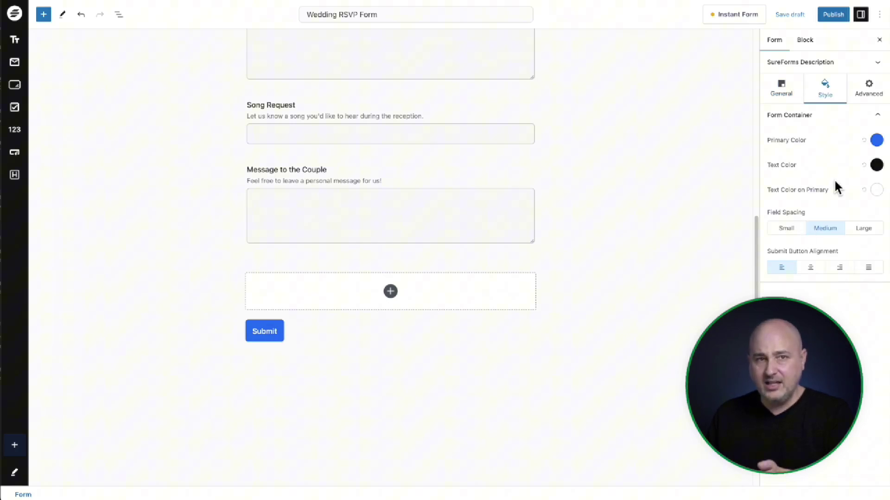
left_click(875, 146)
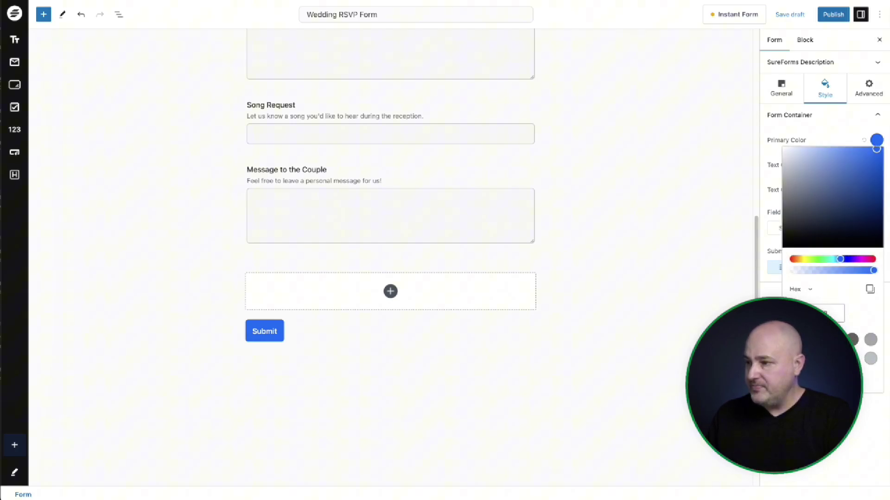
key("ctrl+v")
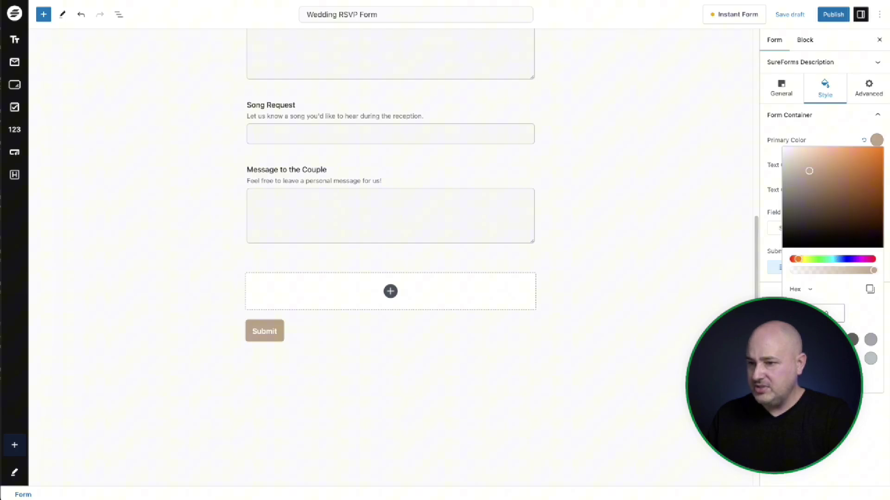
key("Escape")
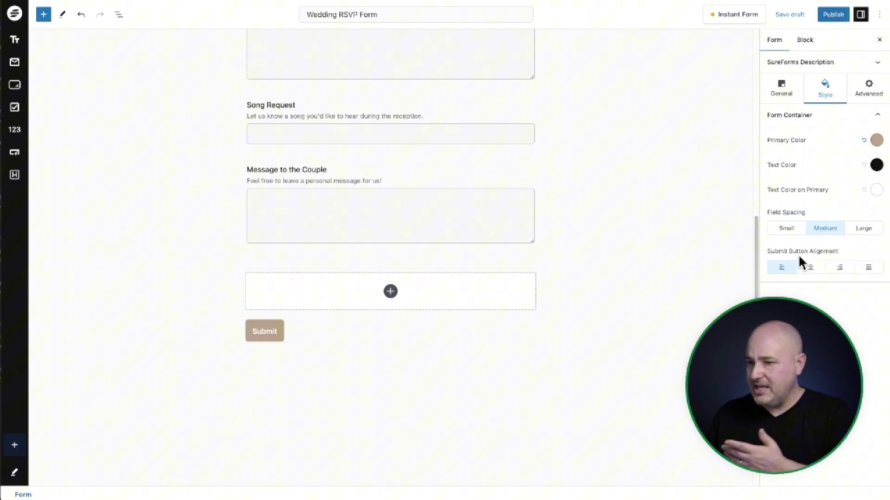
- Justify the submit button to full width and relabel it 'RSVP Now'
left_click(870, 269)
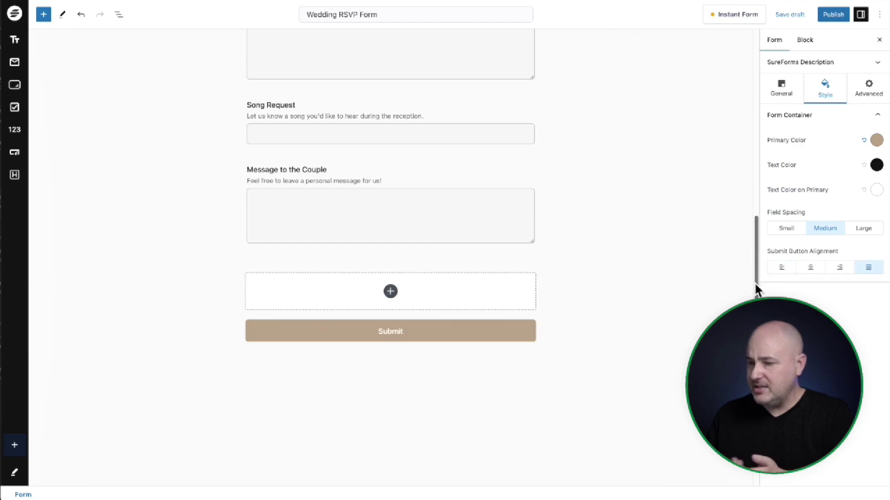
double_click(389, 331)
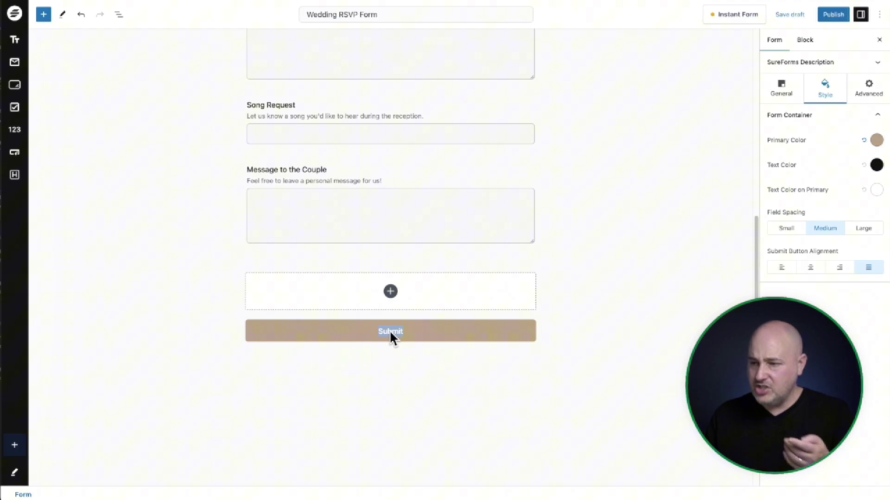
type("RSVP Now")
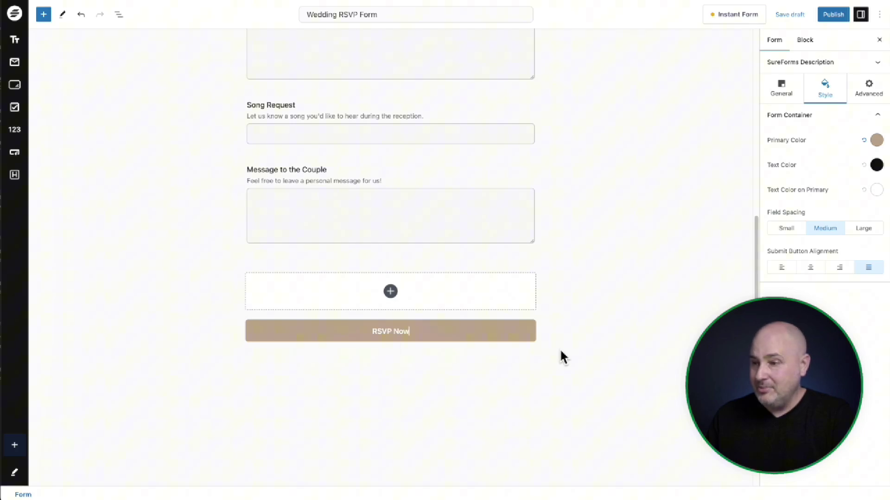
scroll(565, 321, "up", 10)
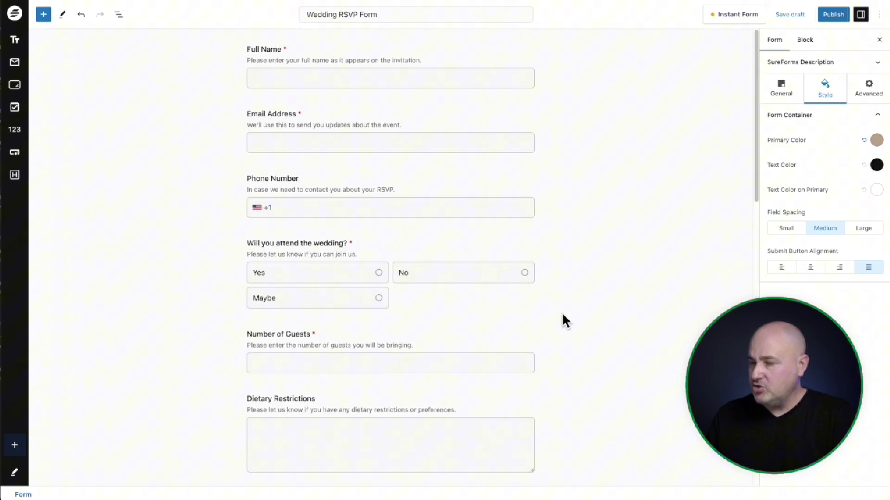
- Publish the Wedding RSVP Form and view its front-end page
left_click(838, 15)
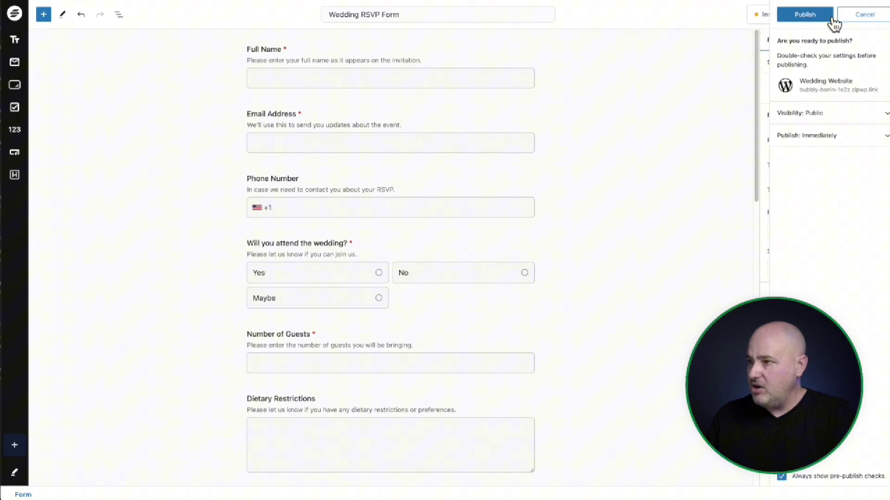
left_click(787, 18)
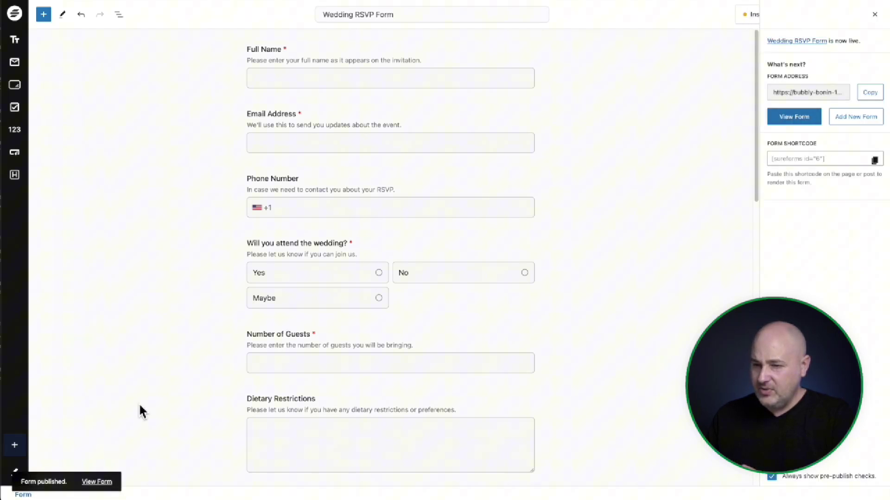
left_click(99, 482)
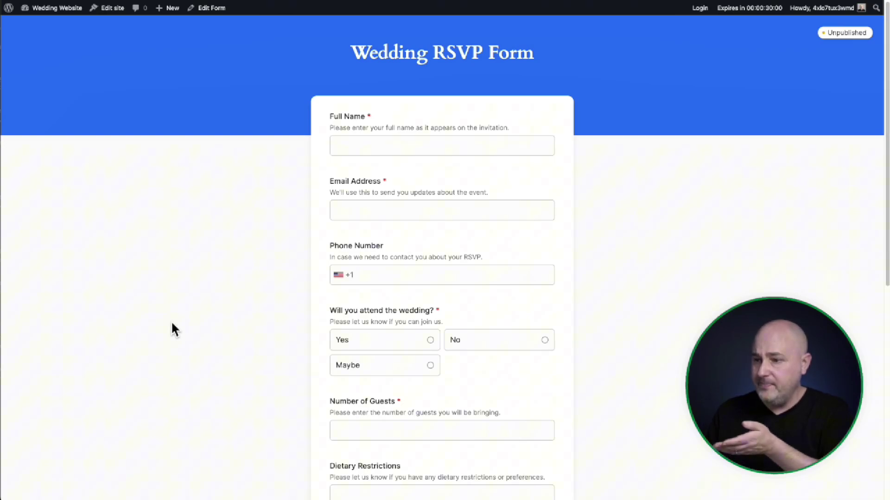
scroll(175, 330, "down", 3)
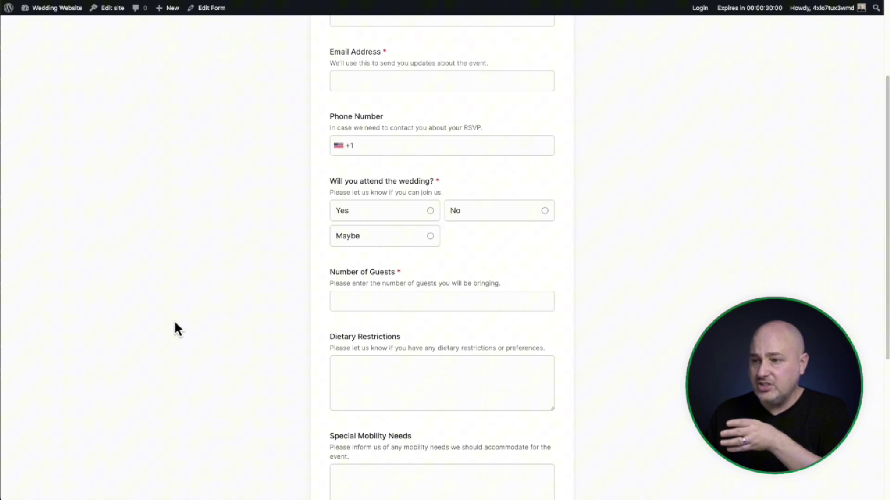
scroll(179, 328, "up", 3)
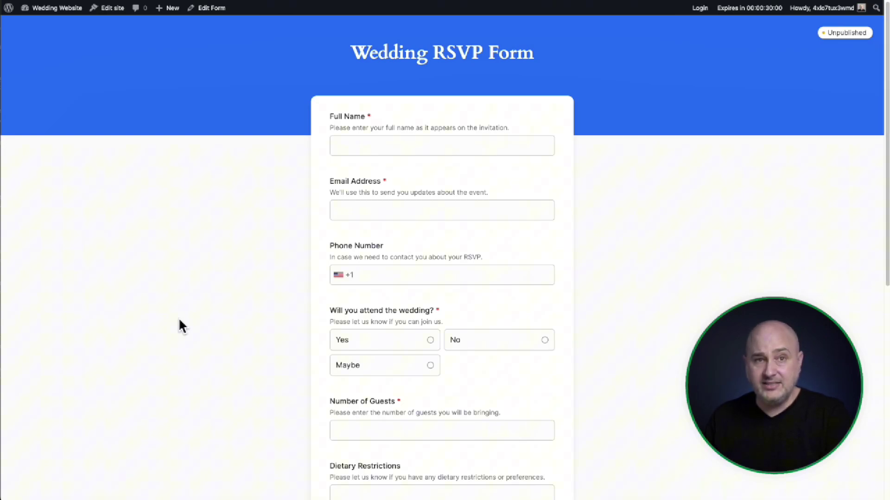
- Enable Instant Form with Preview, turn off Show Title, and set the banner background to Image
left_click(204, 8)
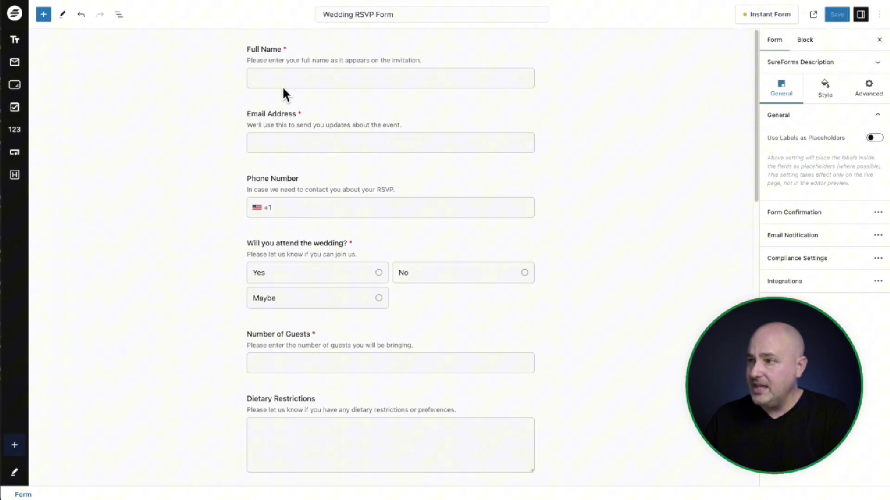
left_click(763, 17)
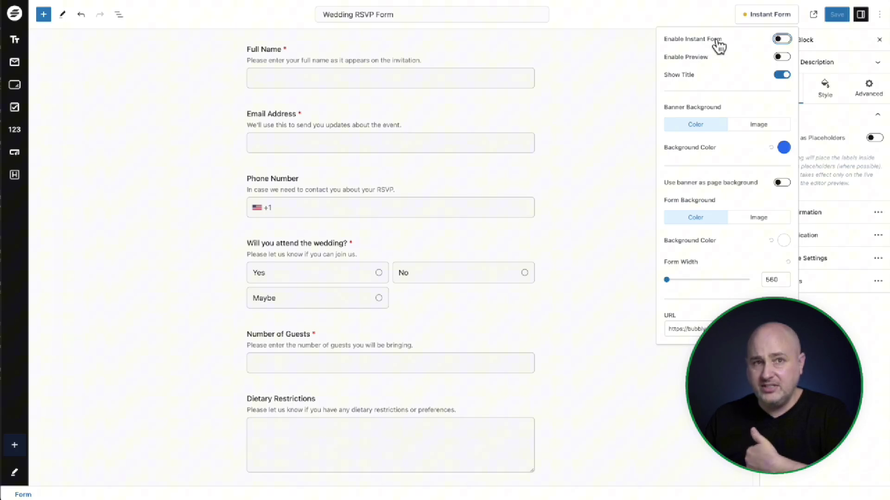
left_click(780, 38)
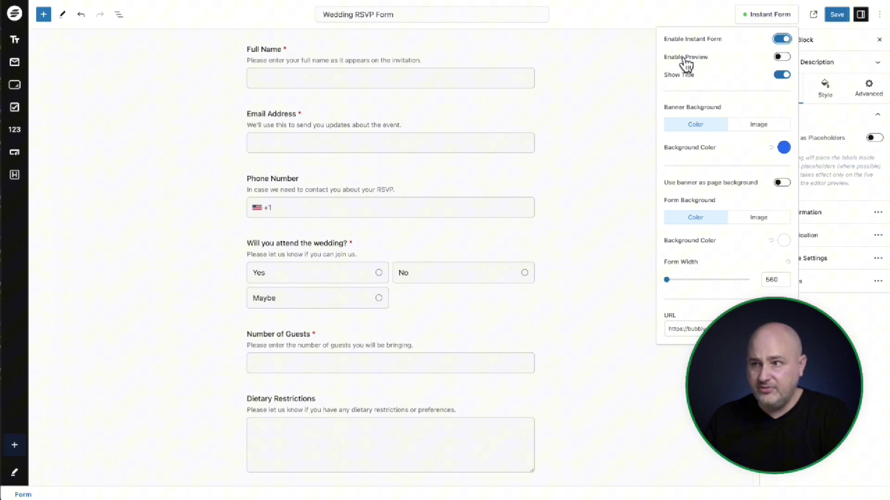
left_click(782, 56)
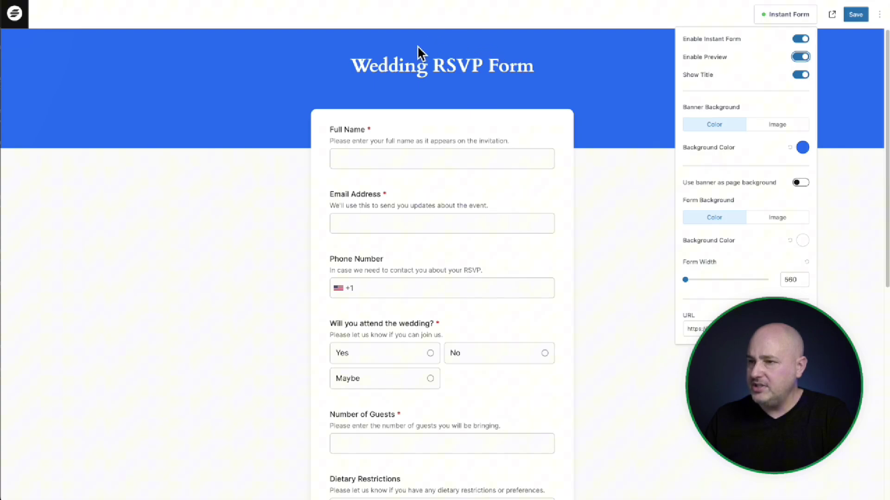
left_click(794, 76)
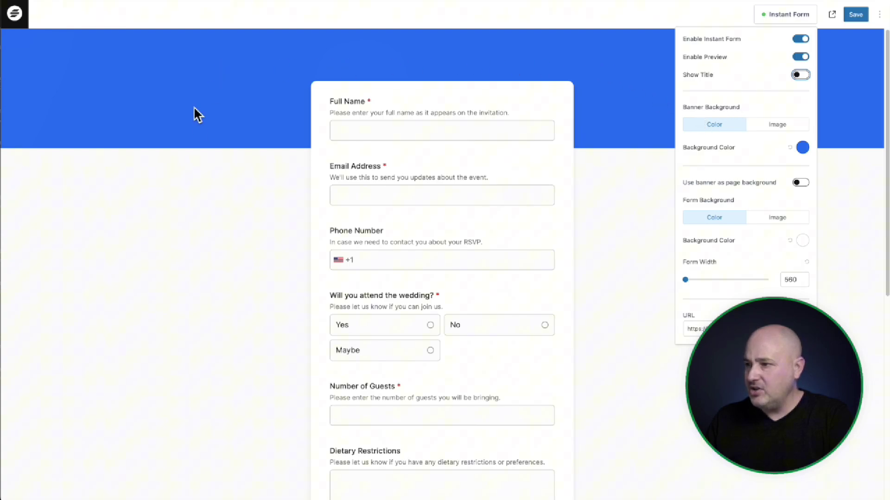
left_click(776, 125)
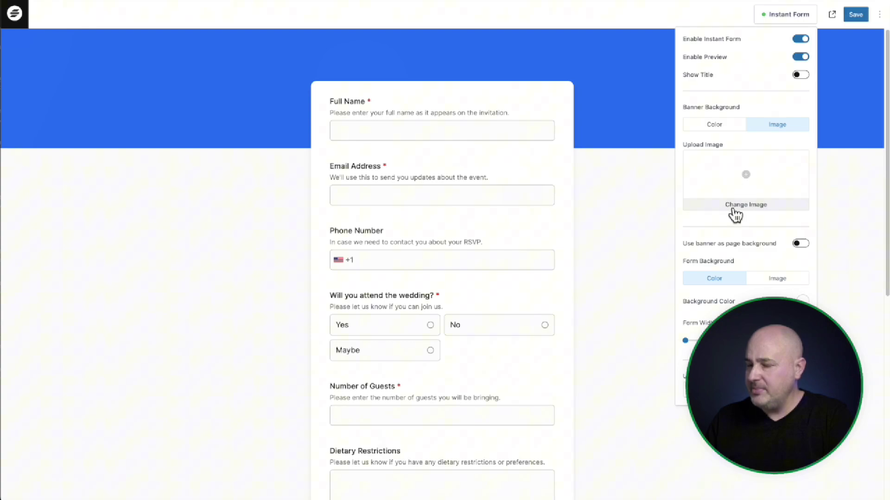
- Upload celebrate.jpg and select it as the Instant Form banner image
left_click(738, 208)
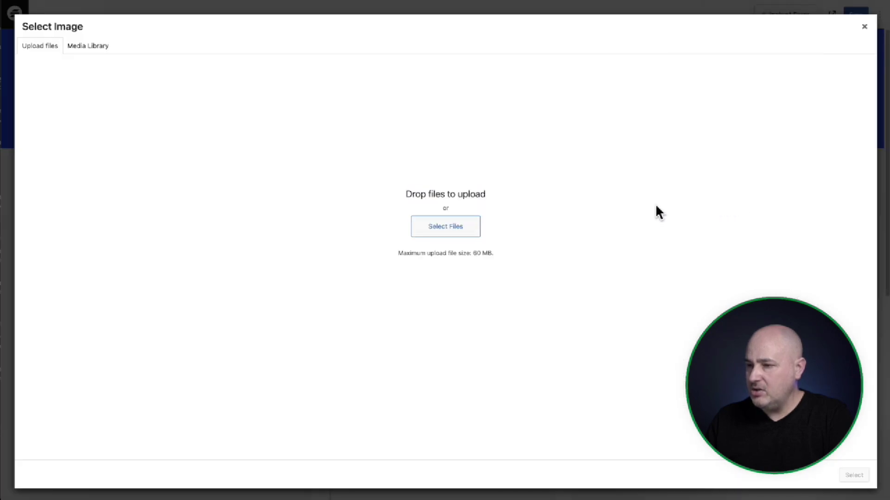
left_click(445, 226)
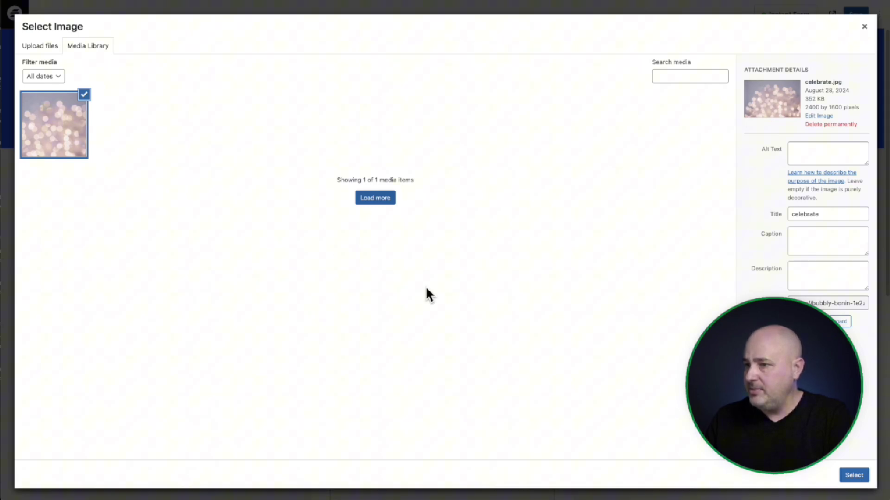
left_click(854, 476)
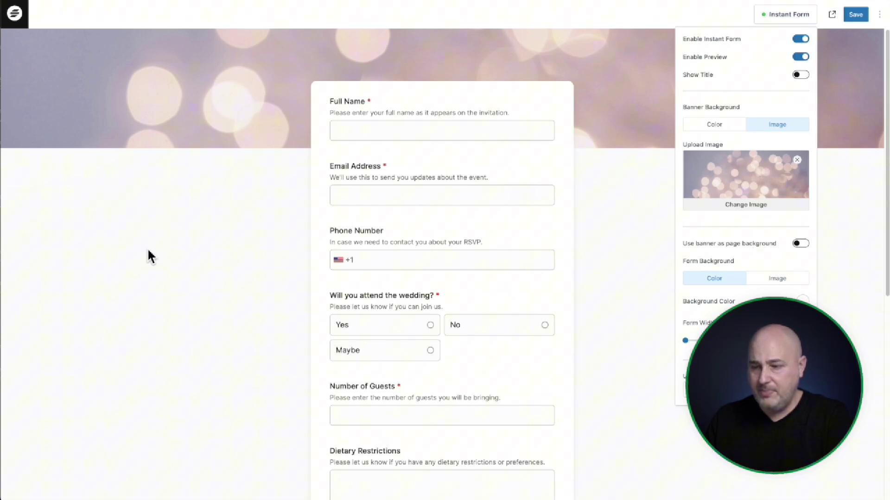
- Turn on 'Use banner as page background' so the bokeh image fills the page
left_click(800, 244)
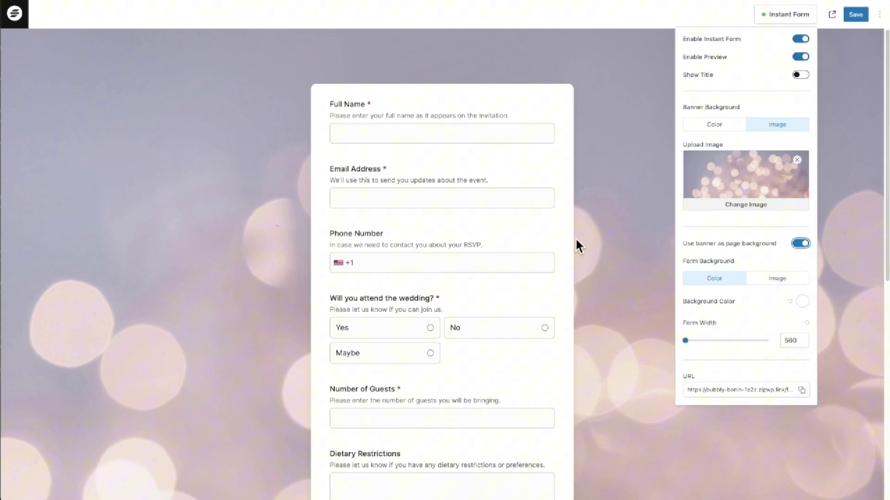
scroll(576, 243, "down", 9)
scroll(577, 245, "up", 9)
- Set the Form Width to 700
left_click(734, 341)
mouse_move(709, 346)
left_mouse_down()
mouse_move(691, 342)
mouse_move(719, 342)
left_mouse_up()
left_click(791, 340)
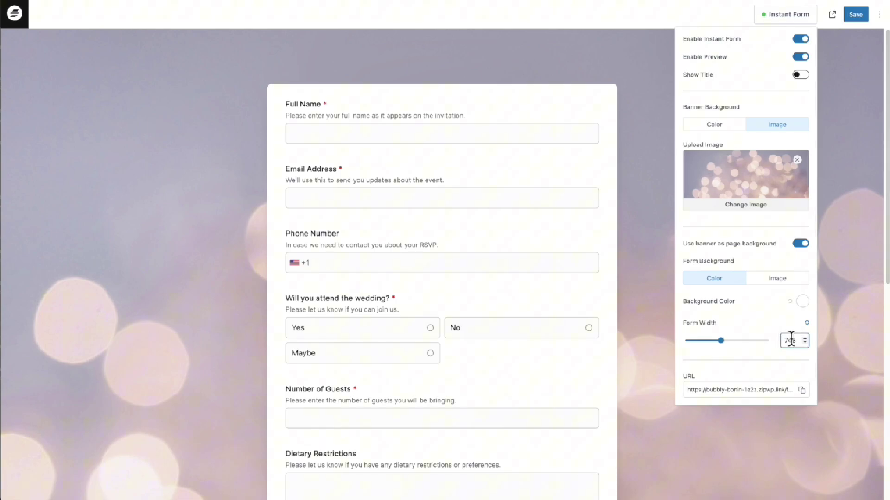
type("700")
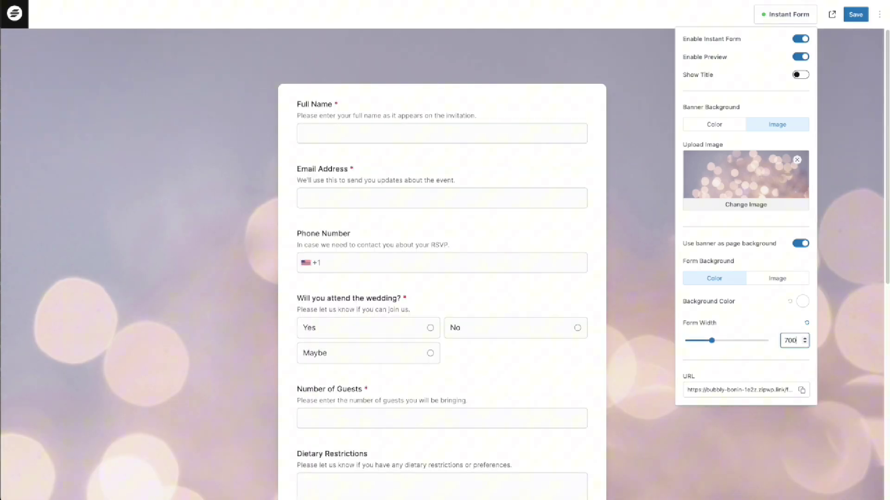
scroll(478, 285, "down", 8)
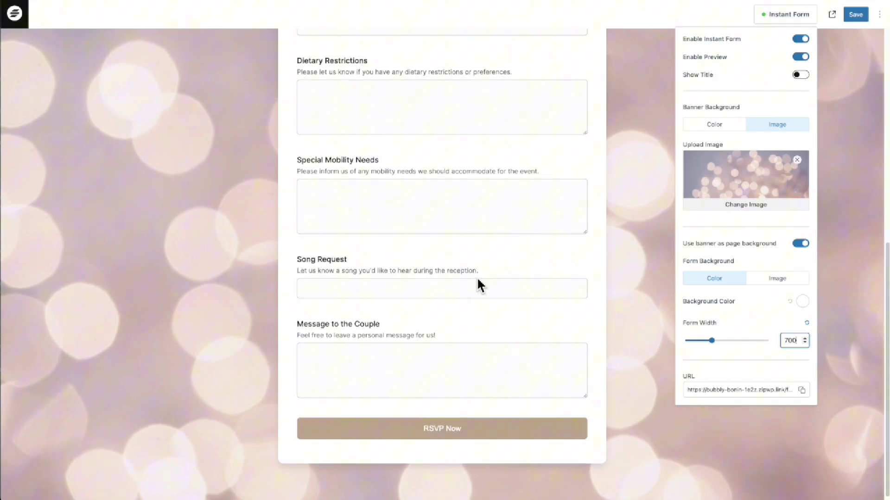
scroll(479, 285, "up", 8)
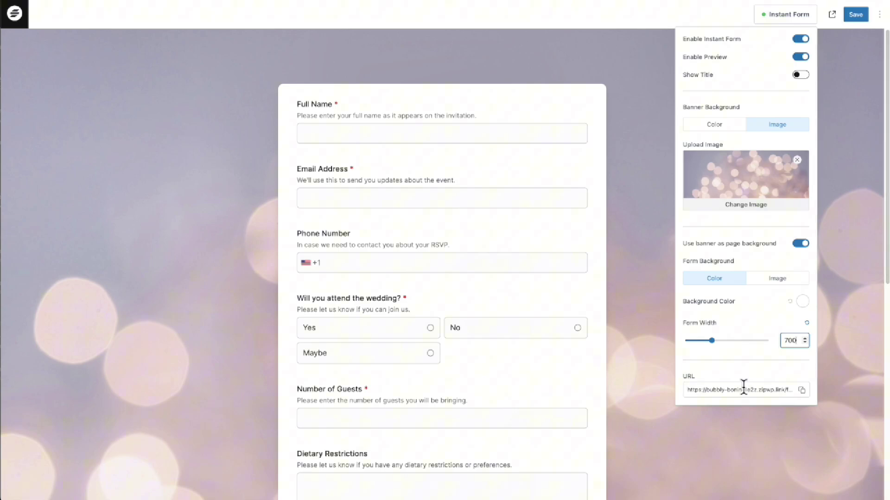
- Change the URL slug from 'wedding-rsvp-form' to 'wedding-rsvp' and save the form
left_click(751, 389)
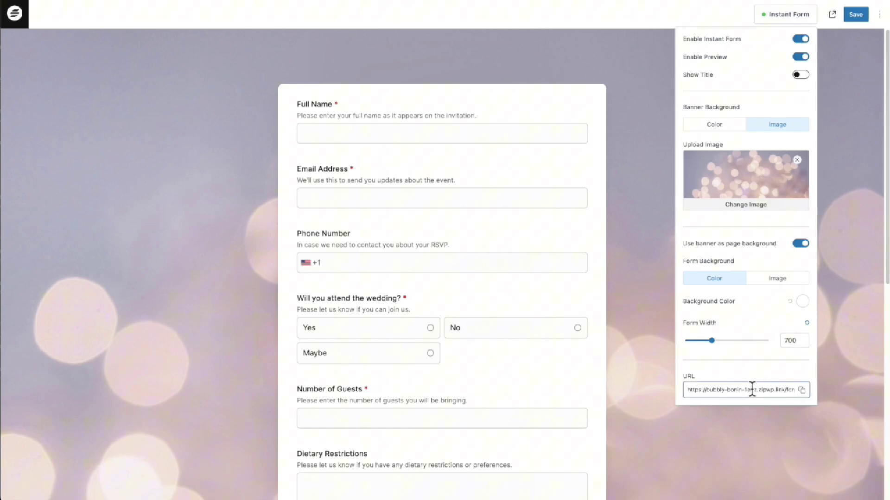
left_click_drag(752, 427, 692, 425)
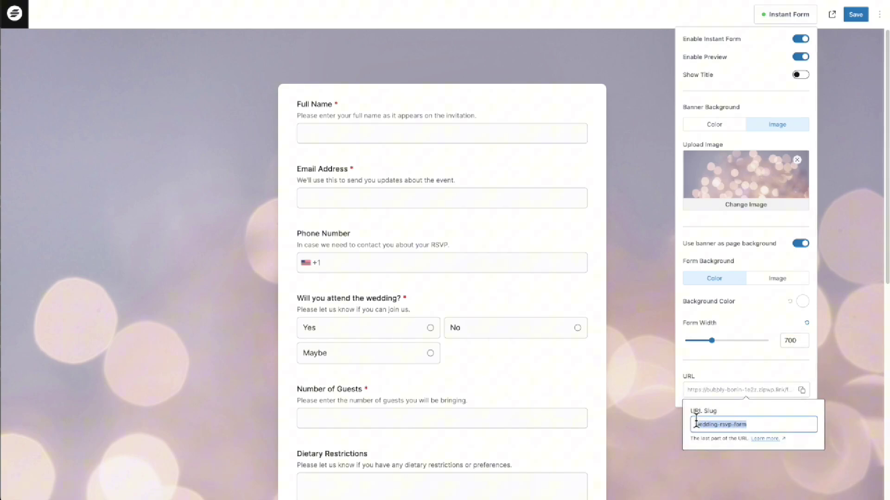
left_click(757, 423)
key("BackSpace")
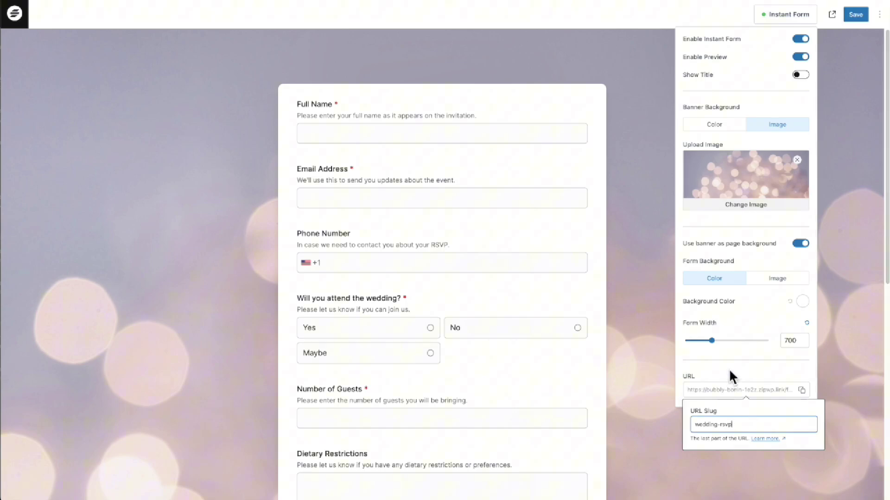
left_click(731, 374)
left_click(747, 395)
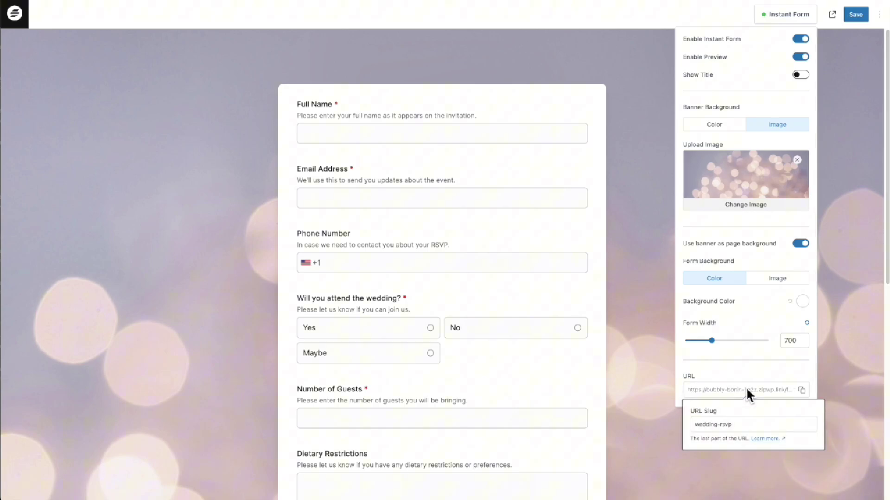
left_click(741, 377)
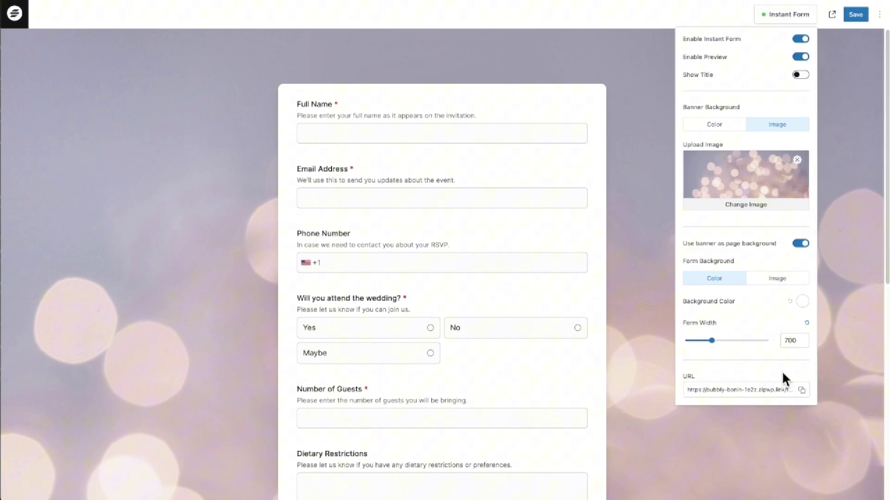
left_click(854, 17)
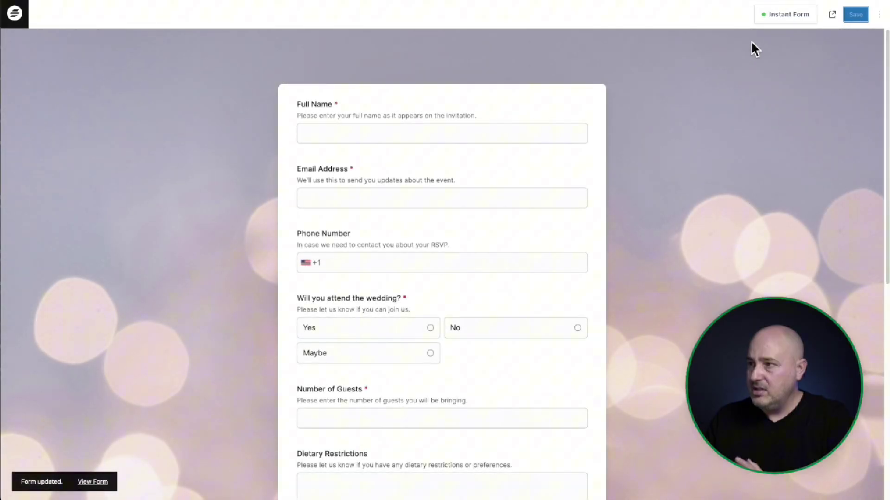
- Switch off Enable Preview in the Instant Form settings
left_click(794, 17)
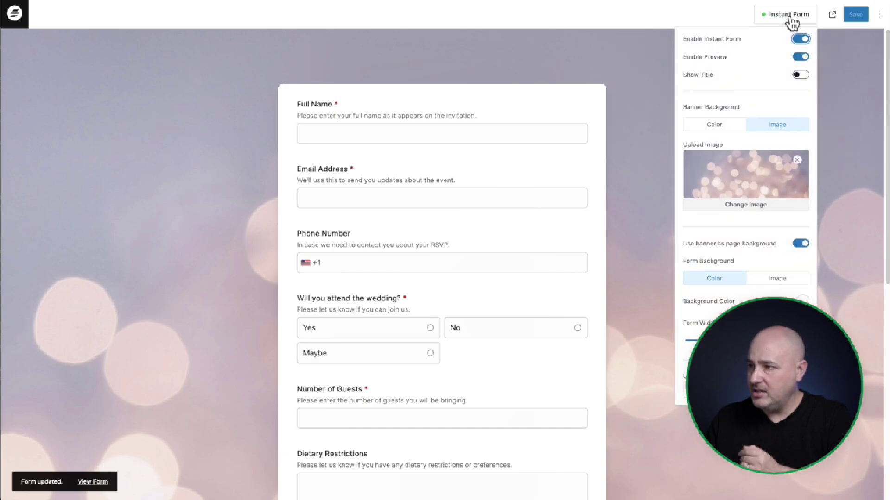
left_click(800, 57)
left_click(574, 98)
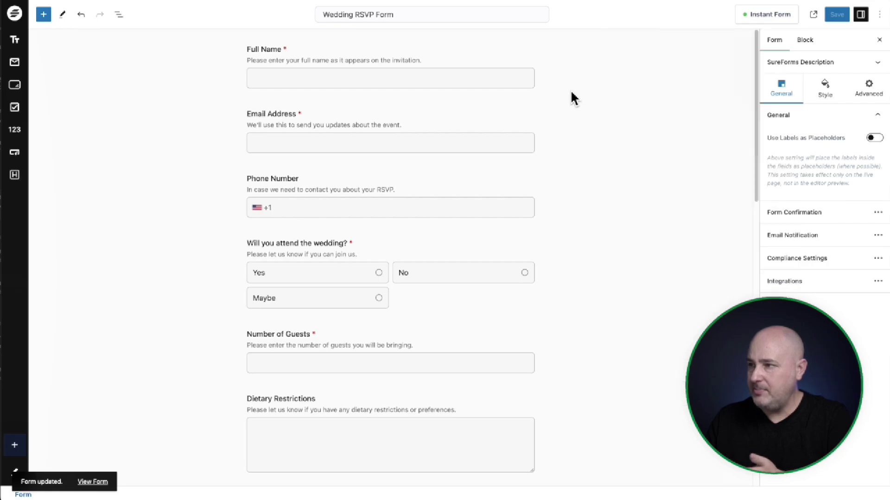
- View the live bokeh-background form page in a new tab
left_click(813, 20)
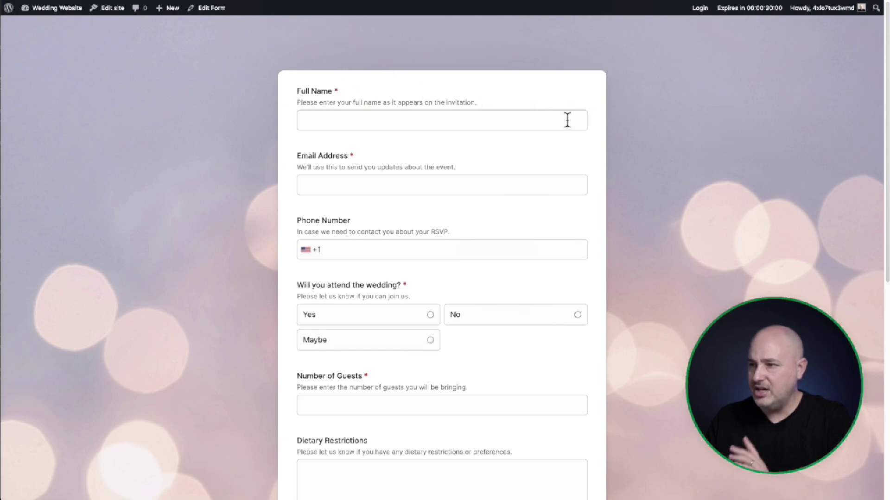
scroll(663, 124, "down", 8)
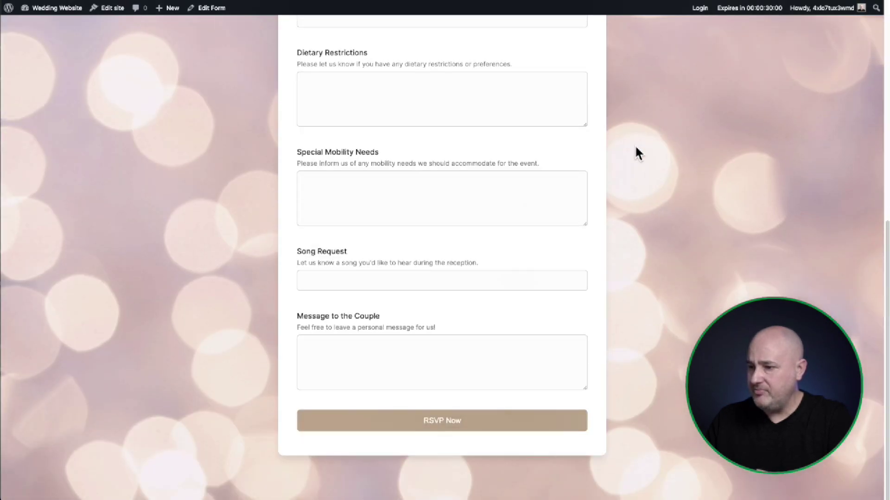
scroll(313, 396, "up", 1)
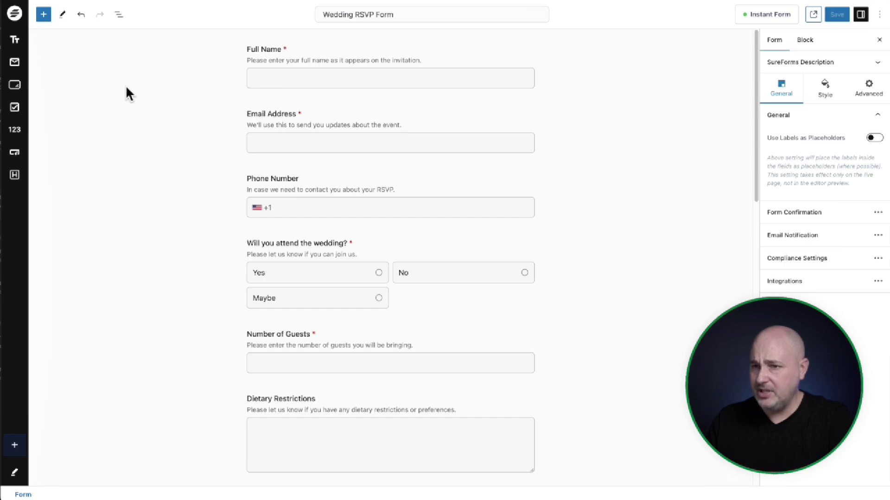
- Add a Heading block above Full Name reading 'RSVP To Our Wedding' and save the form
left_click(44, 15)
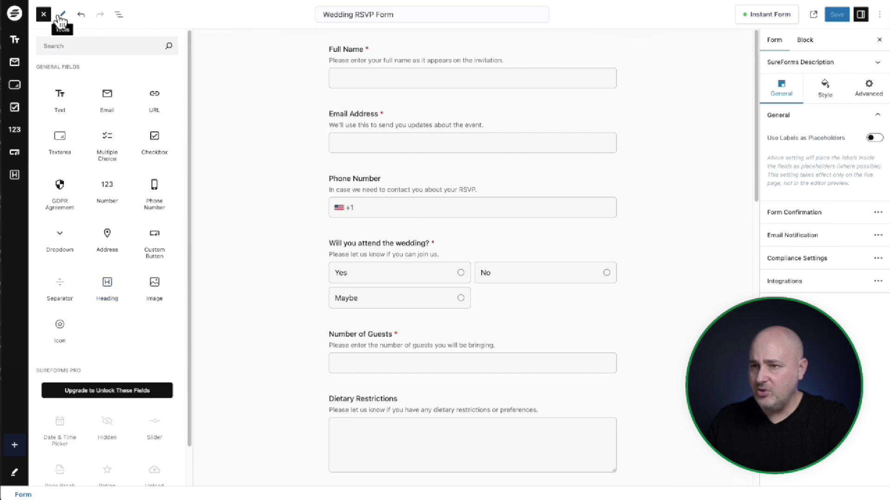
left_click(43, 14)
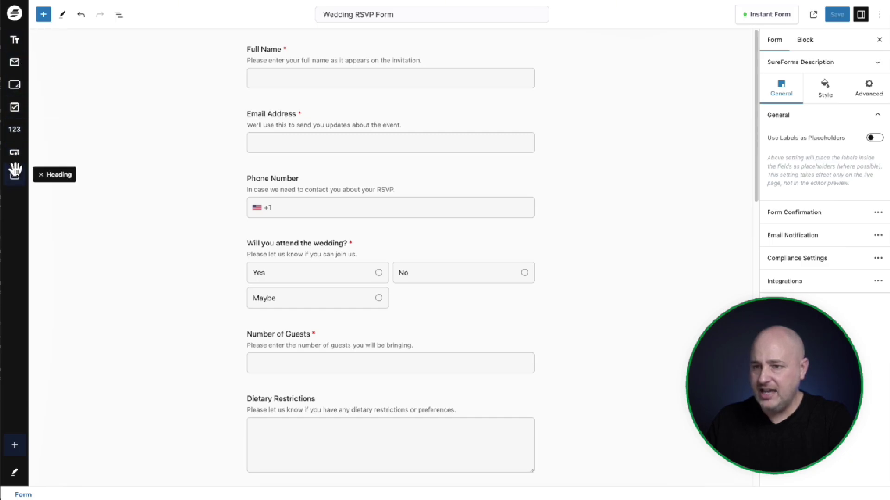
left_click_drag(16, 177, 315, 55)
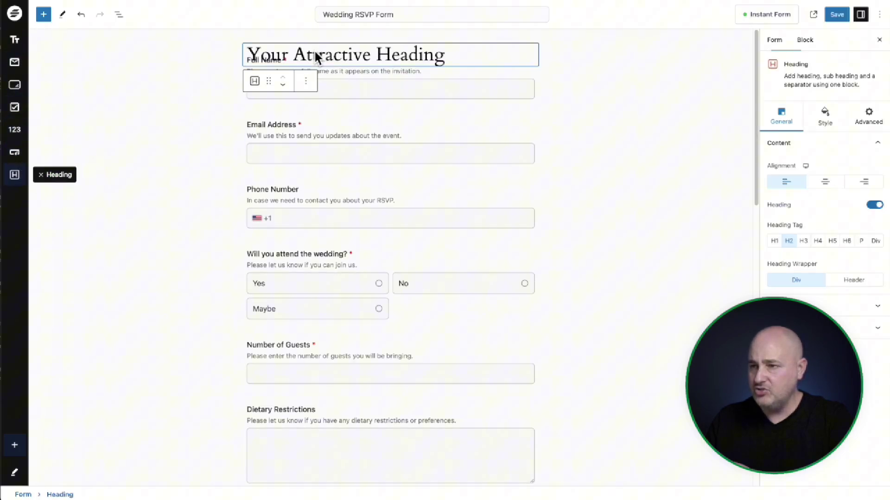
left_click(352, 55)
double_click(352, 56)
triple_click(352, 55)
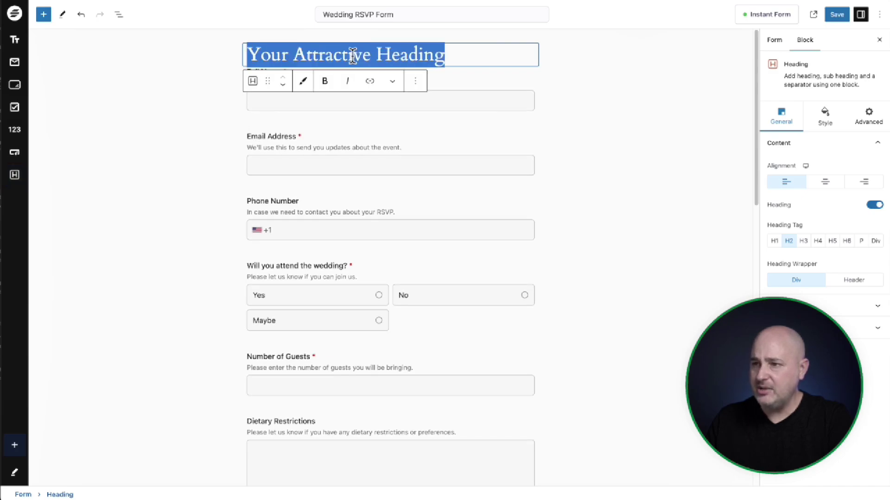
type("RSVP To Our Wedding")
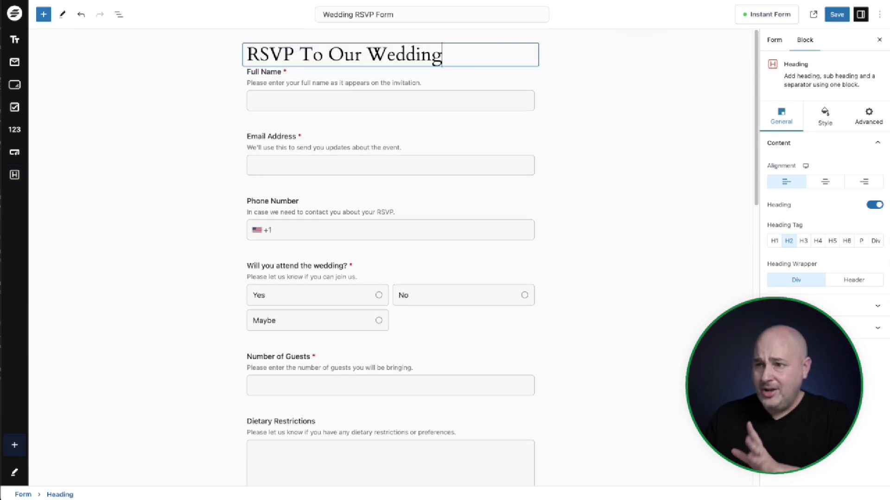
left_click(615, 100)
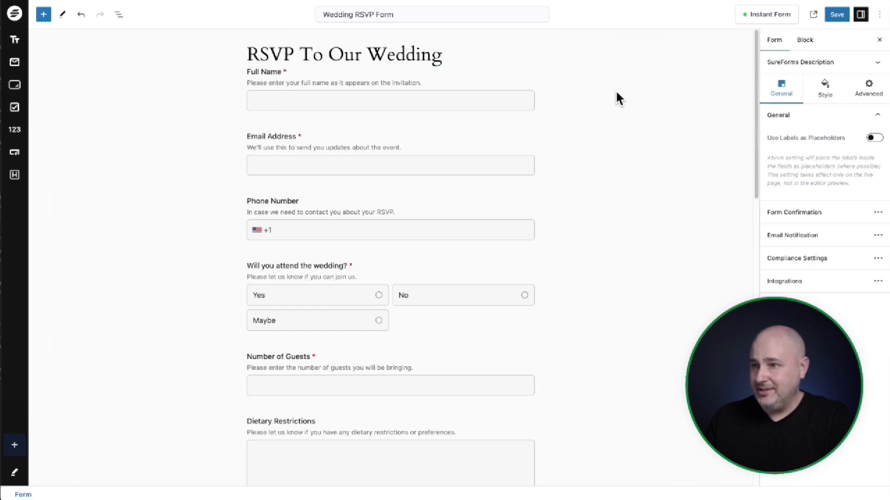
left_click(836, 14)
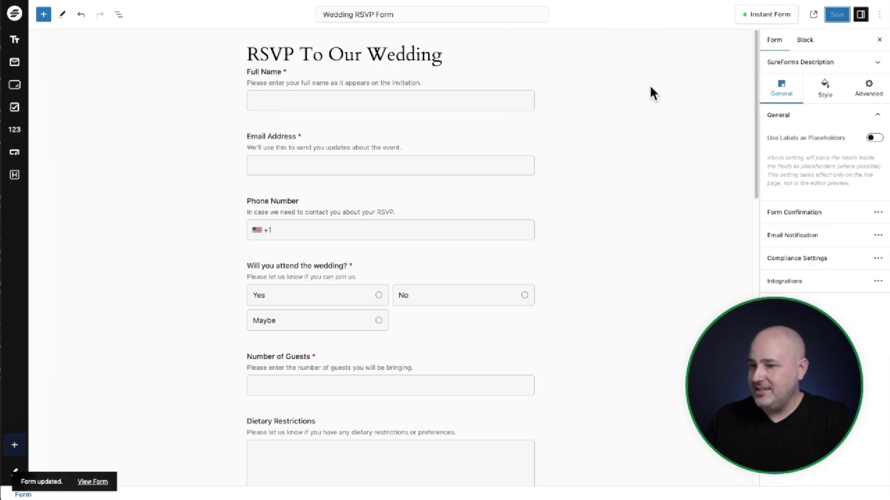
- On the live RSVP page, submit the empty form to check that Full Name is required
left_click(813, 17)
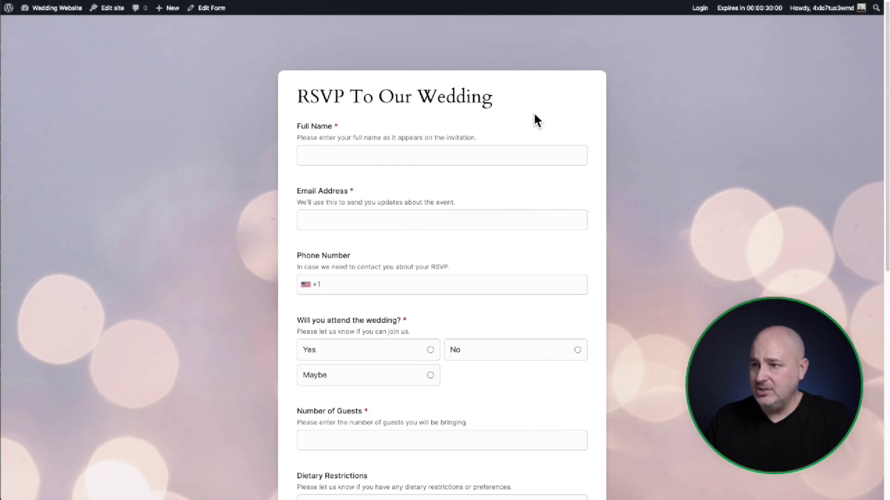
left_click_drag(314, 102, 475, 98)
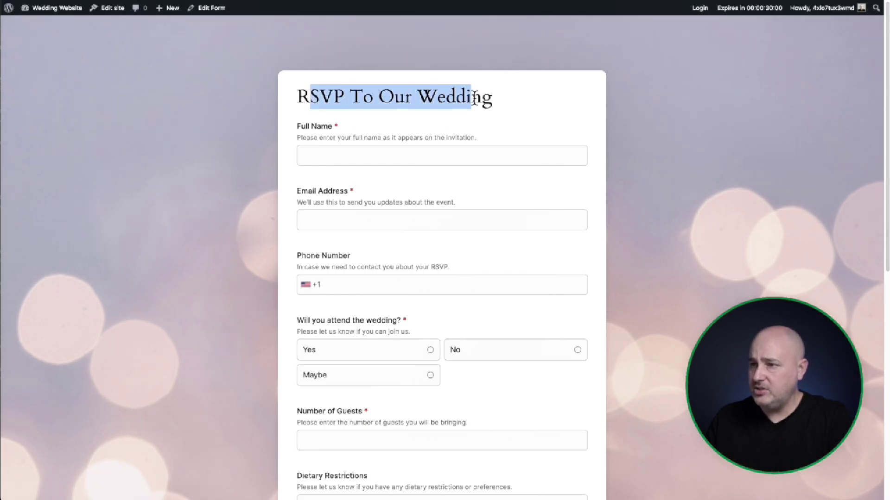
left_click(414, 157)
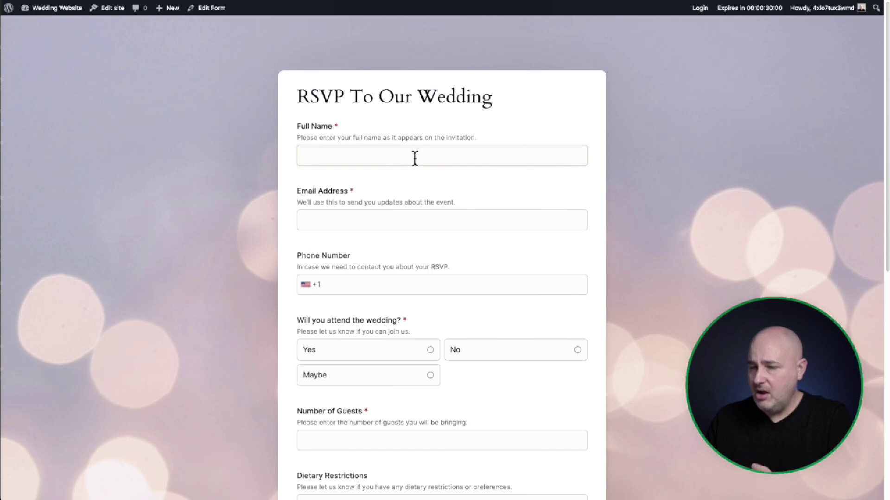
scroll(415, 158, "down", 9)
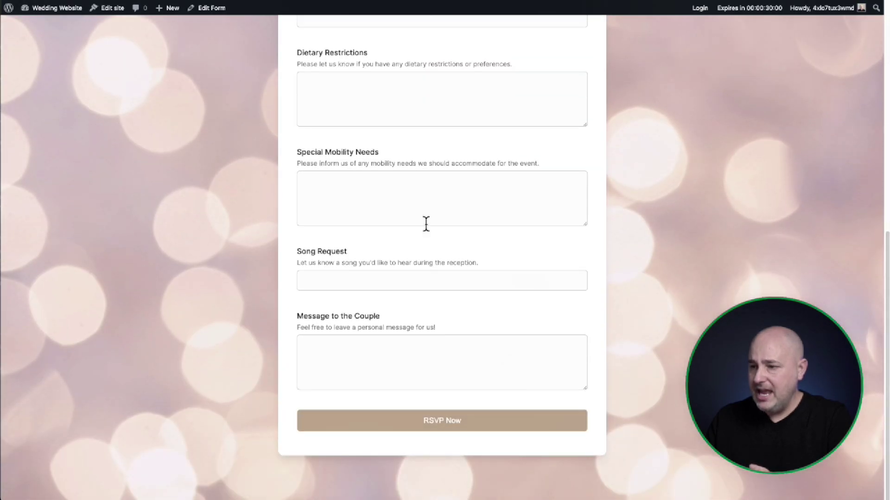
scroll(445, 259, "up", 10)
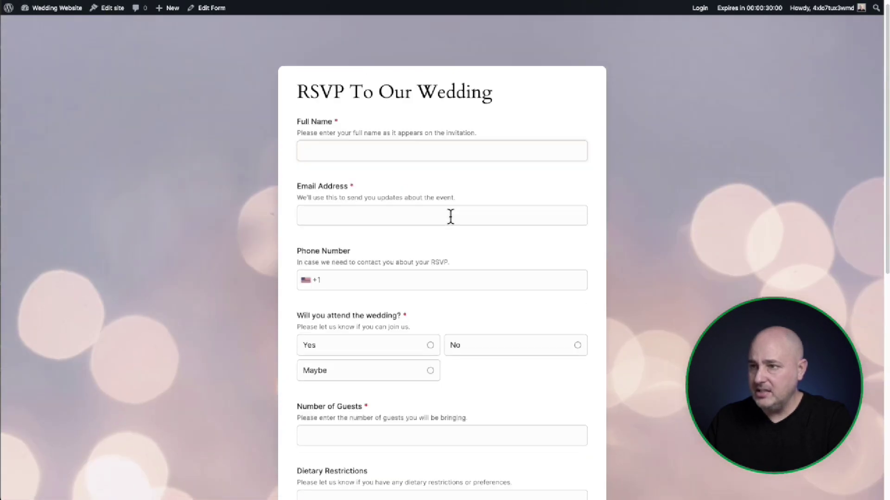
left_click(383, 62)
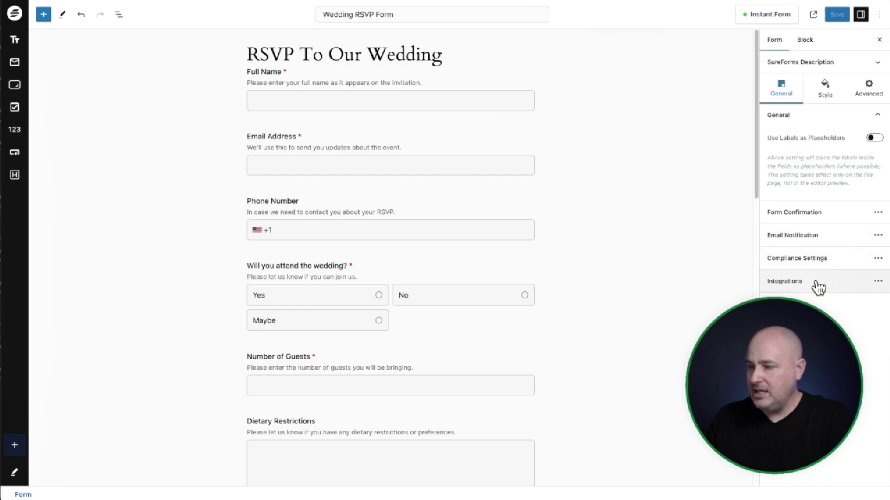
- Review the 'Thank you' success message in Form Behavior, then close the dialog
left_click(816, 214)
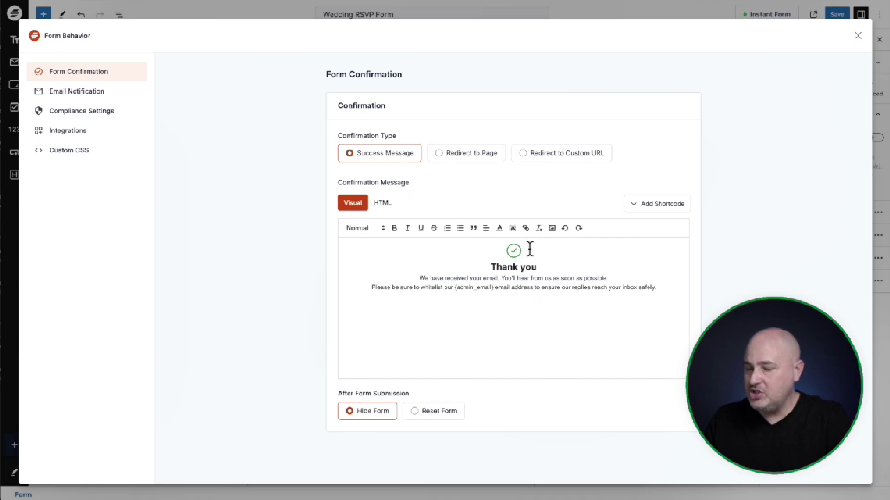
left_click(501, 278)
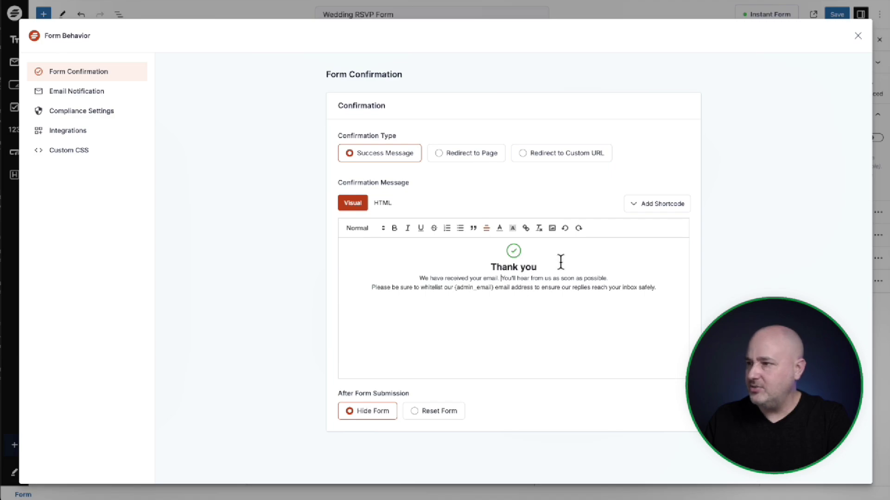
left_click(857, 36)
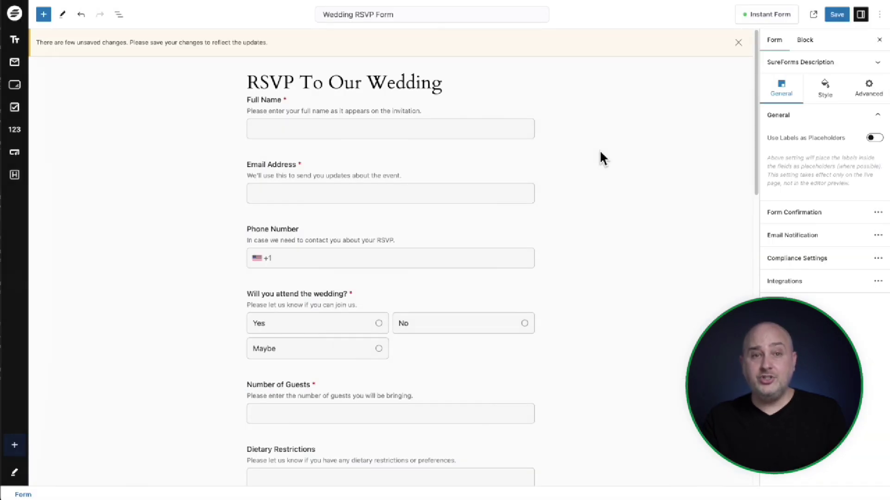